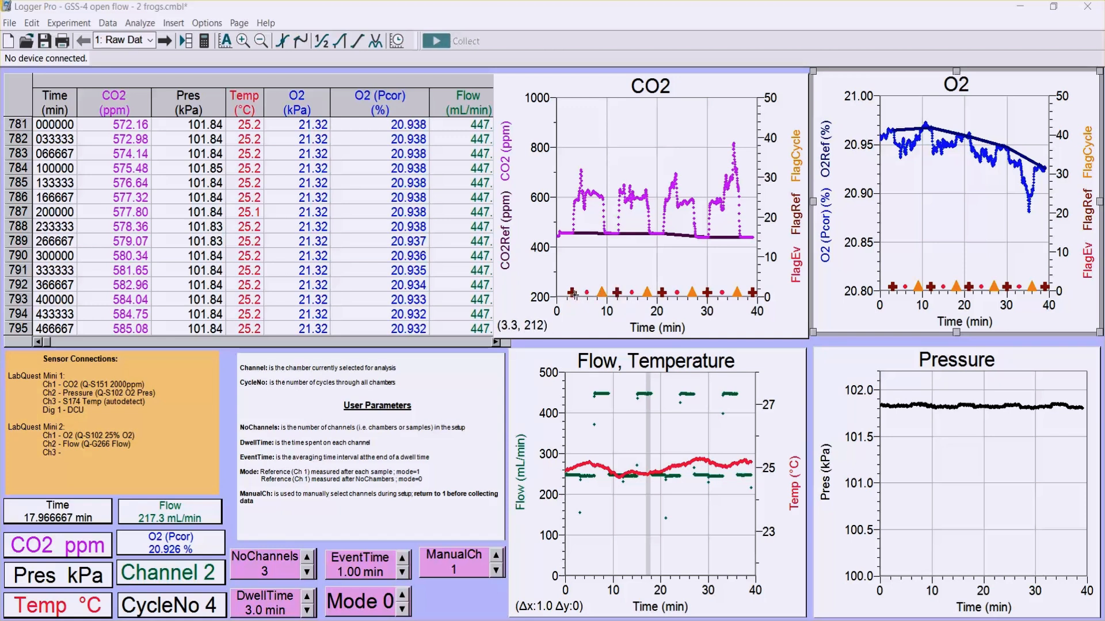
Widen the CO2 graph leftward so that it overlaps much of the data table.
mouse_move(572, 291)
left_mouse_down()
mouse_move(557, 292)
mouse_move(615, 293)
mouse_move(602, 294)
left_mouse_up()
left_click(506, 256)
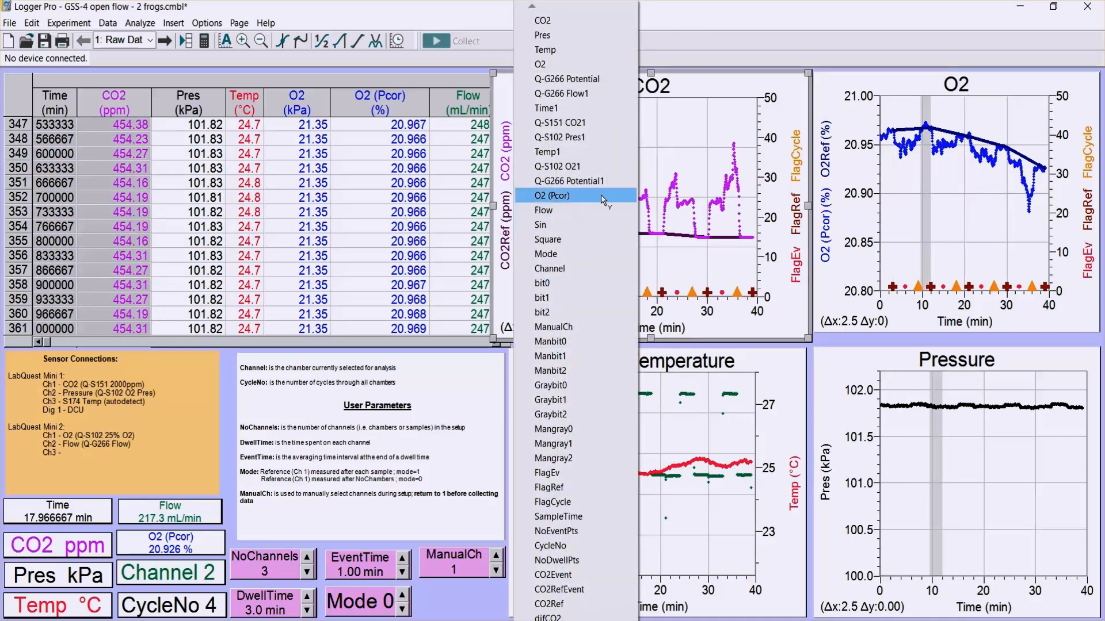
left_click(528, 218)
left_click_drag(491, 206, 246, 228)
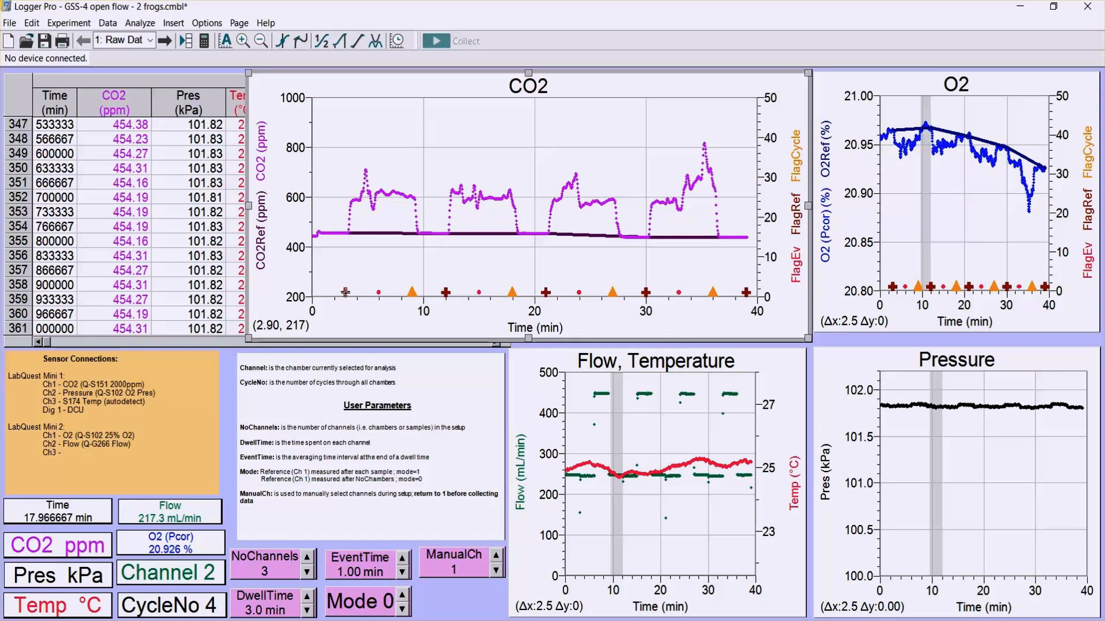
Highlight on the CO2 graph the roughly 3-minute reference intervals ending at the markers near 3, 12 and 21 minutes.
left_click_drag(344, 293, 313, 292)
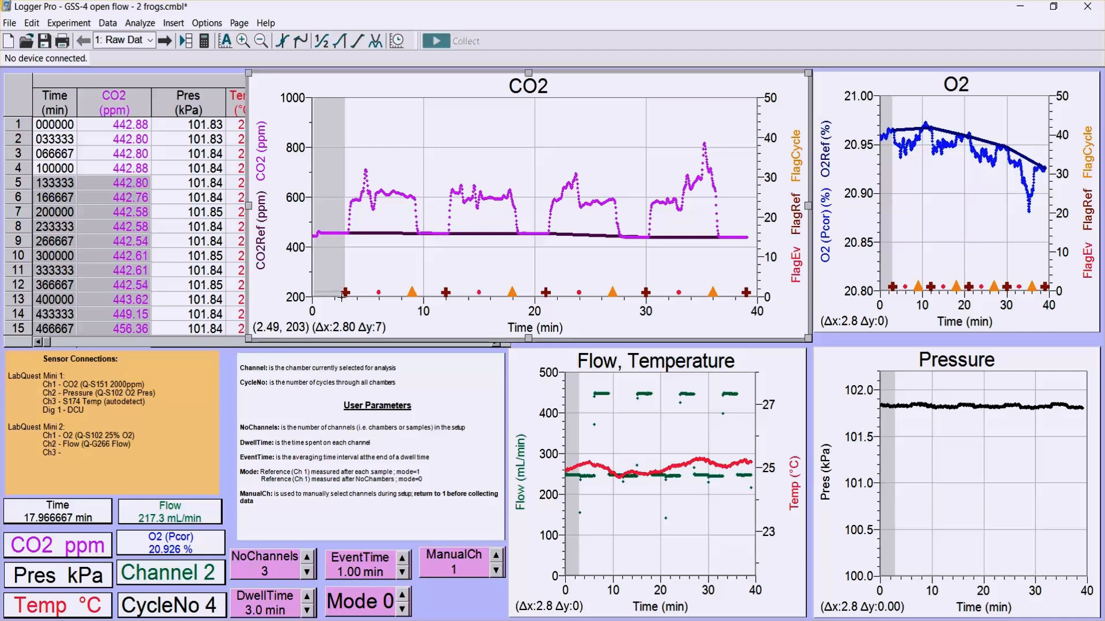
left_click_drag(446, 293, 414, 293)
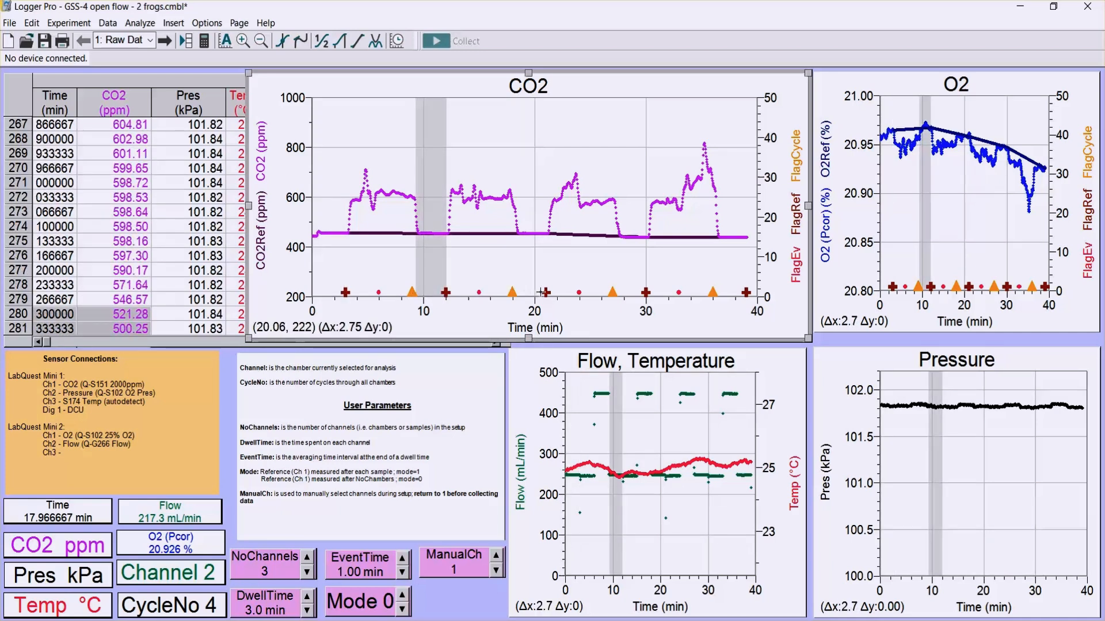
left_click_drag(543, 293, 513, 295)
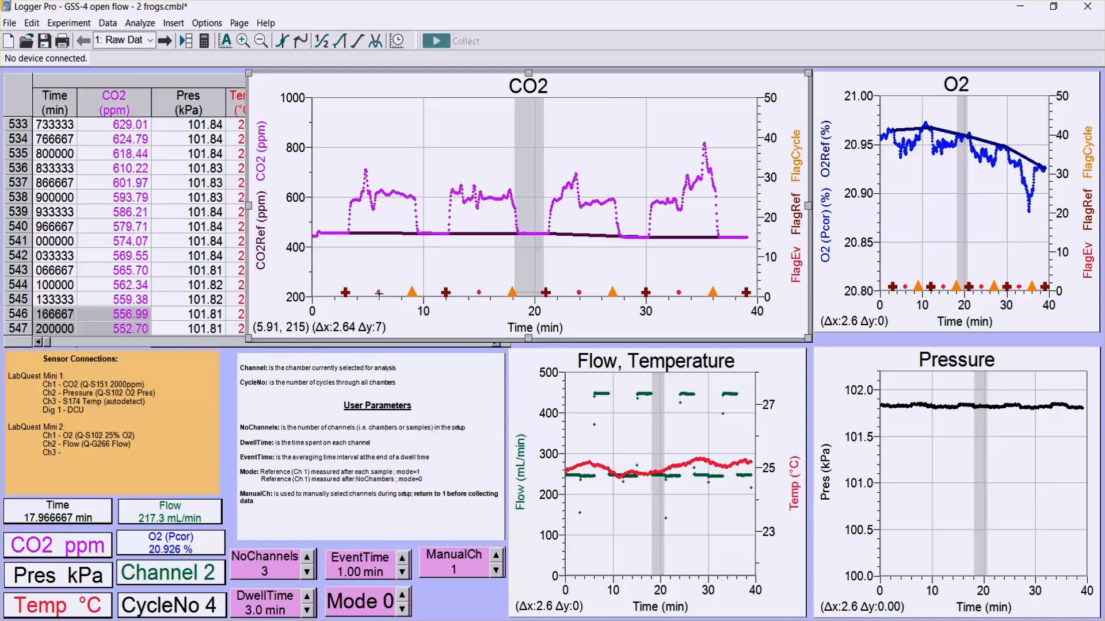
Highlight the first cycle's two sample intervals between 3 and 9 minutes on the CO2 graph, plus the raised span and its adjacent baselines.
left_click_drag(378, 292, 346, 288)
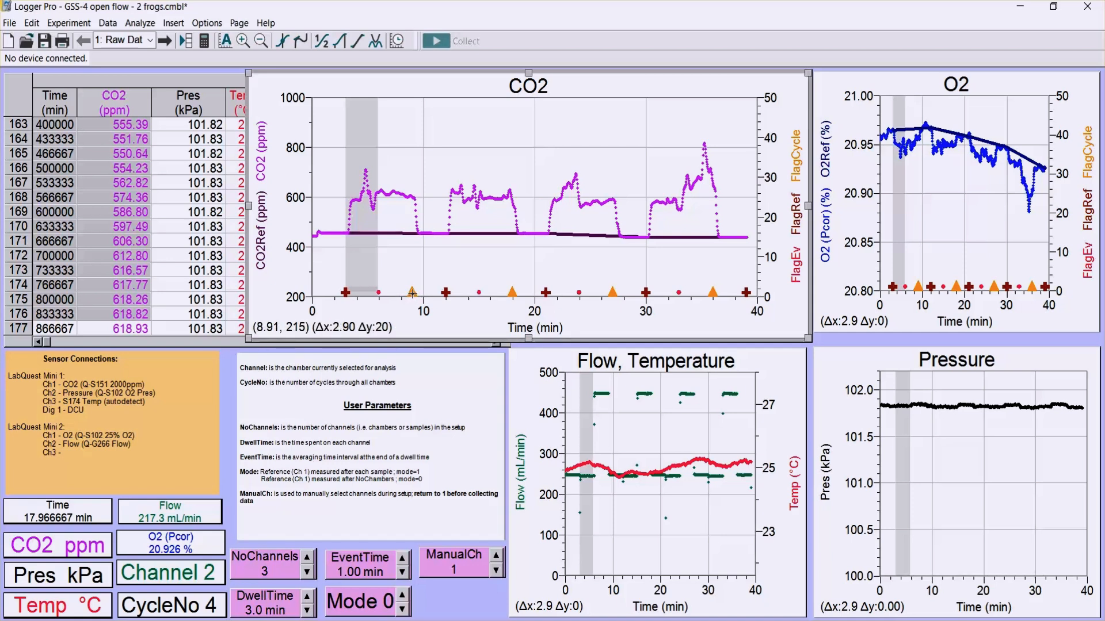
left_click_drag(412, 293, 379, 293)
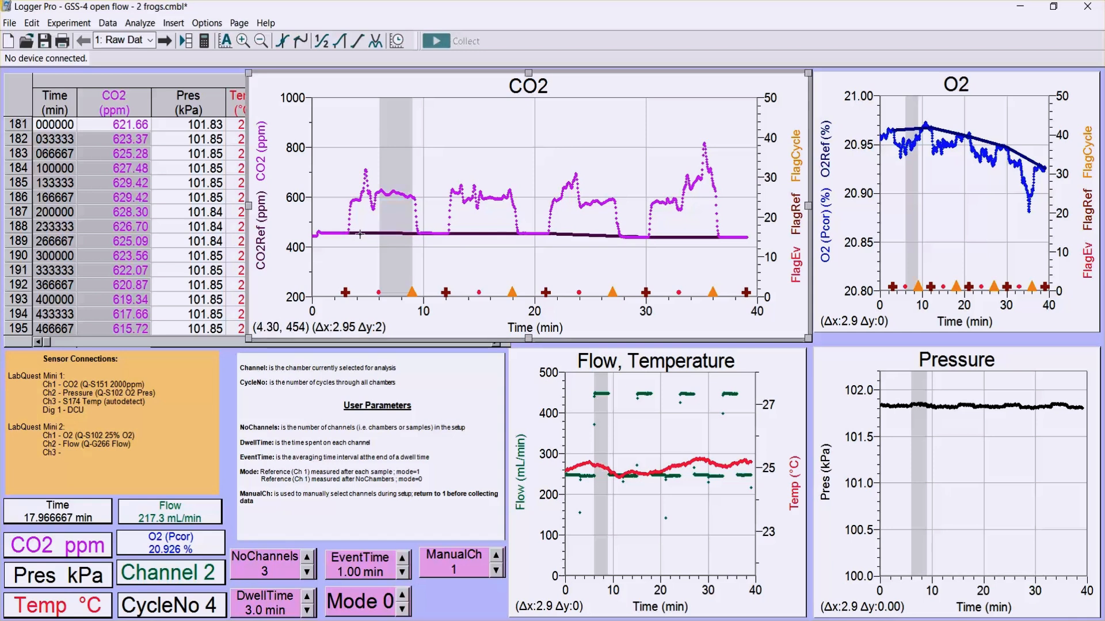
left_click_drag(350, 232, 418, 238)
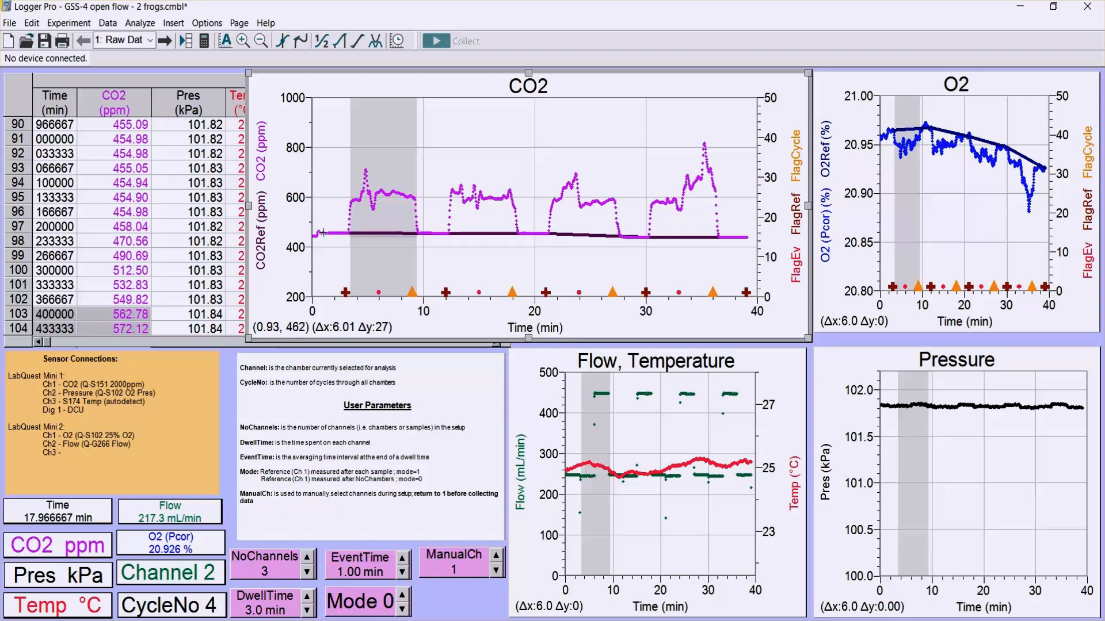
left_click_drag(322, 232, 347, 237)
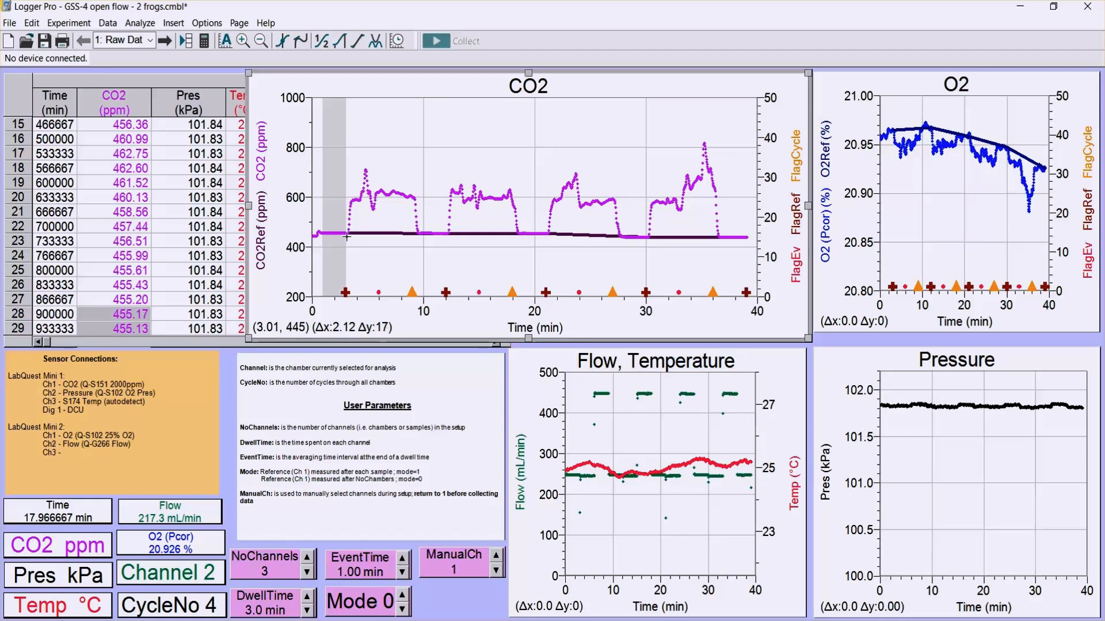
left_click_drag(425, 232, 446, 234)
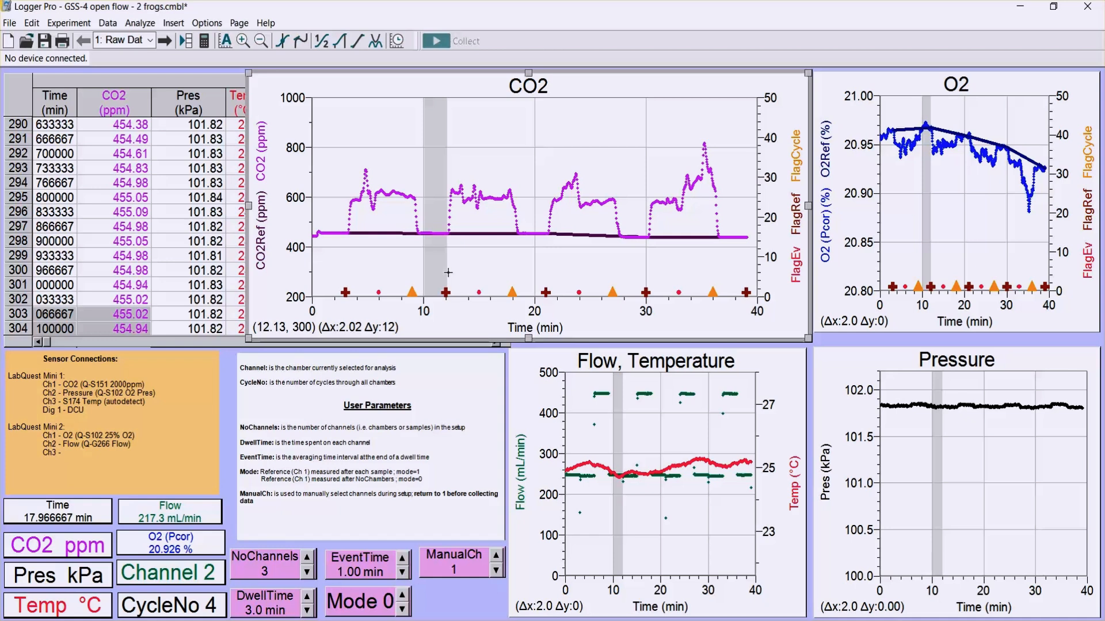
Widen the O2 graph leftward over part of the CO2 graph.
left_click(842, 227)
left_click_drag(814, 202, 523, 242)
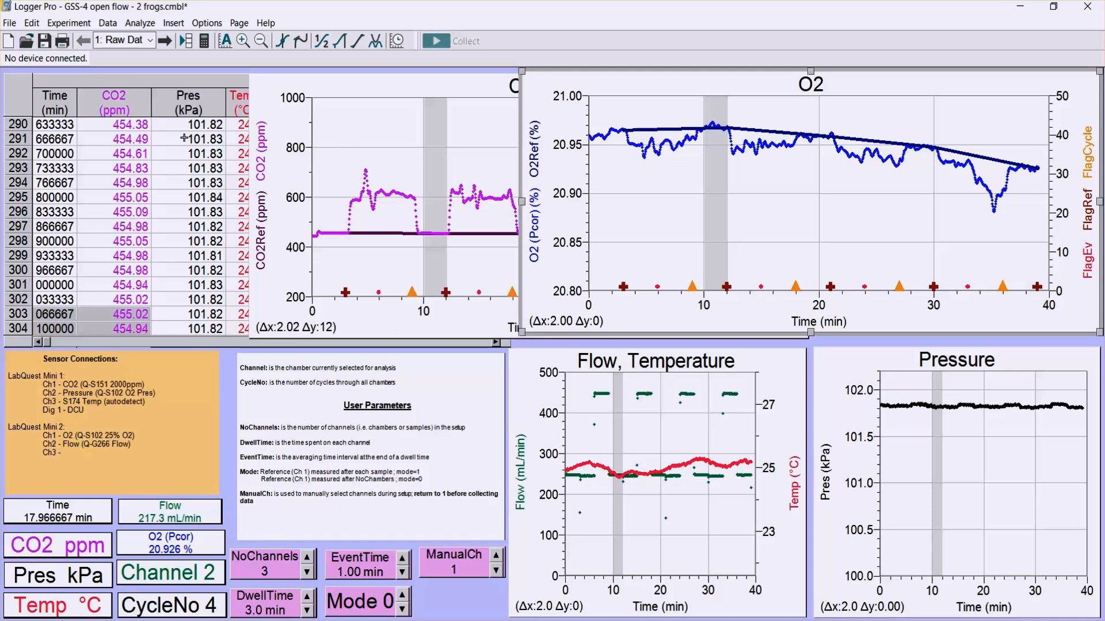
Open the Differentials page and set the minimum of the difCO2, difO2 graph's time axis to 0.
left_click(151, 40)
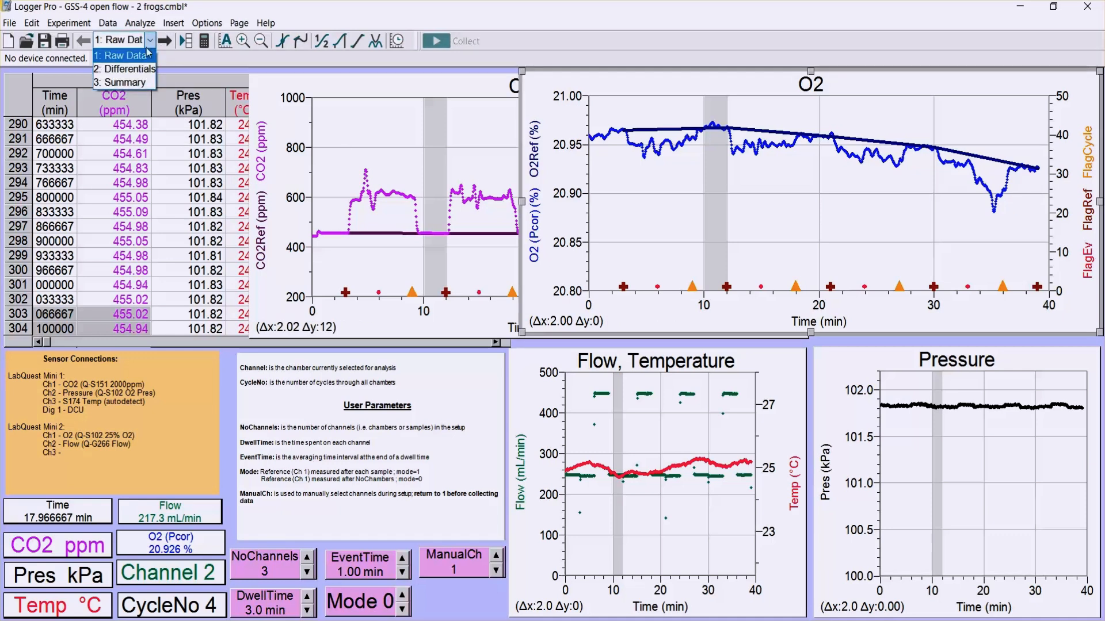
left_click(124, 69)
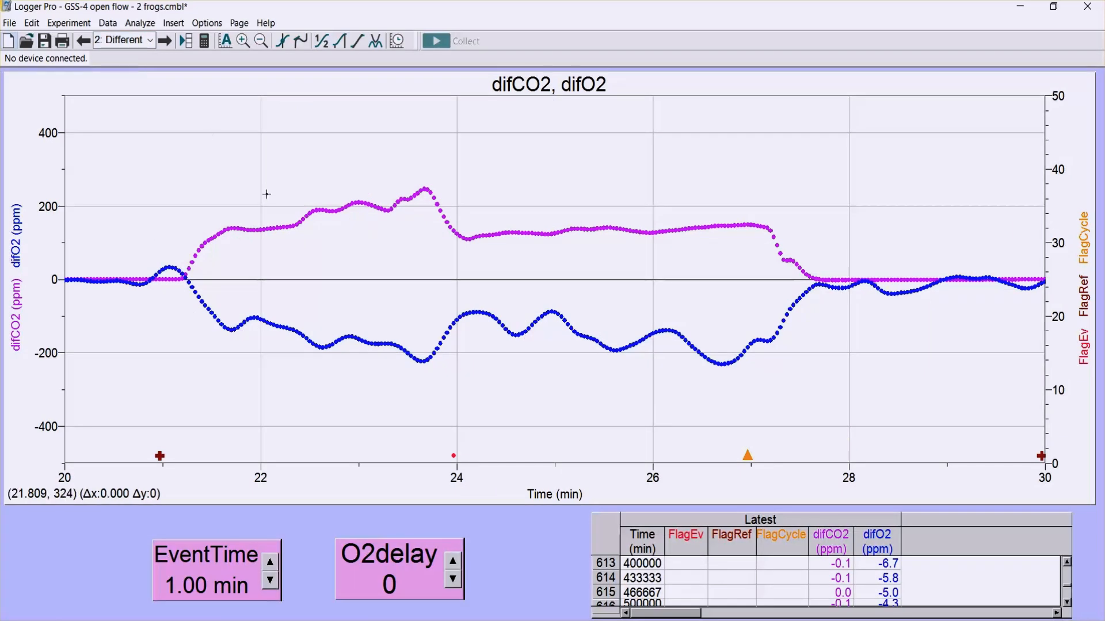
left_click(67, 477)
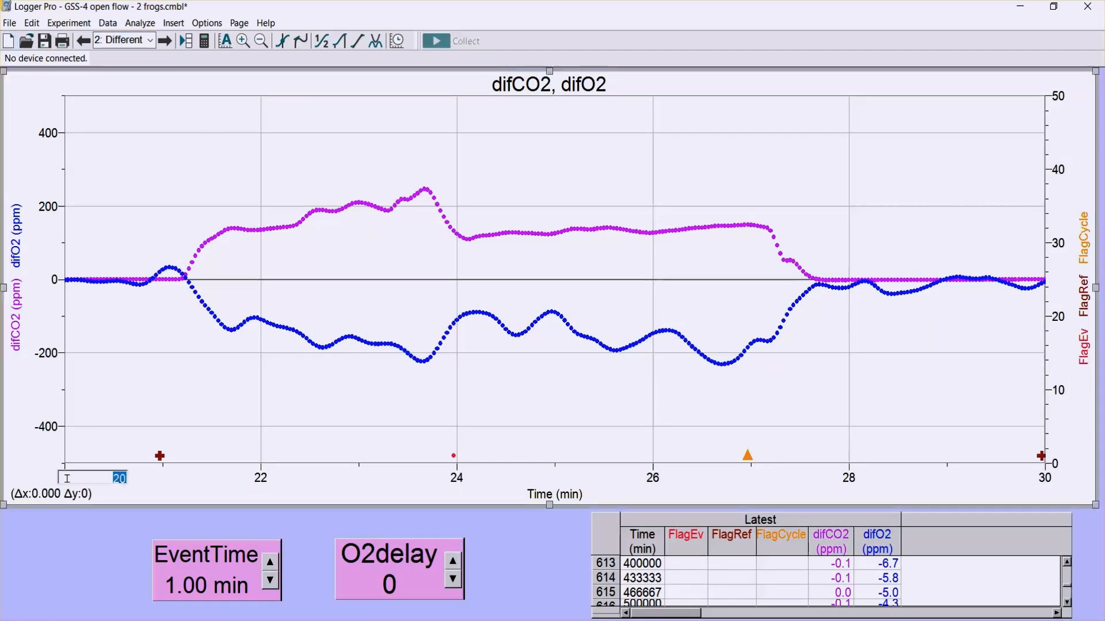
type("0")
key("Return")
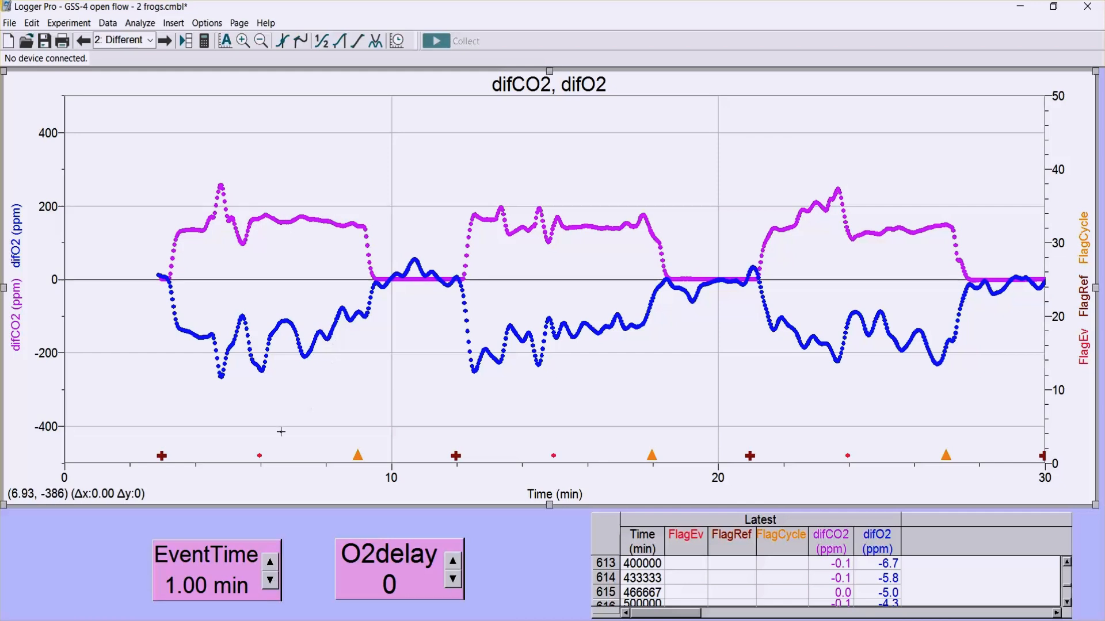
Highlight the two sample intervals, about 3 to 6 and 6 to 9 minutes, on the difCO2, difO2 graph.
left_click_drag(261, 455, 163, 457)
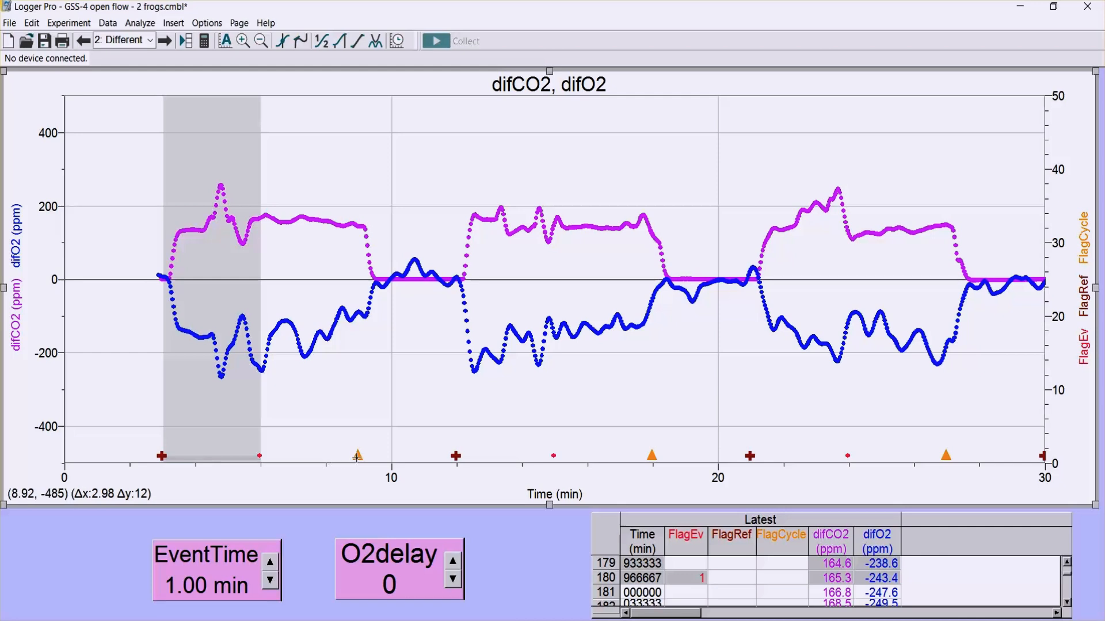
left_click_drag(358, 456, 262, 463)
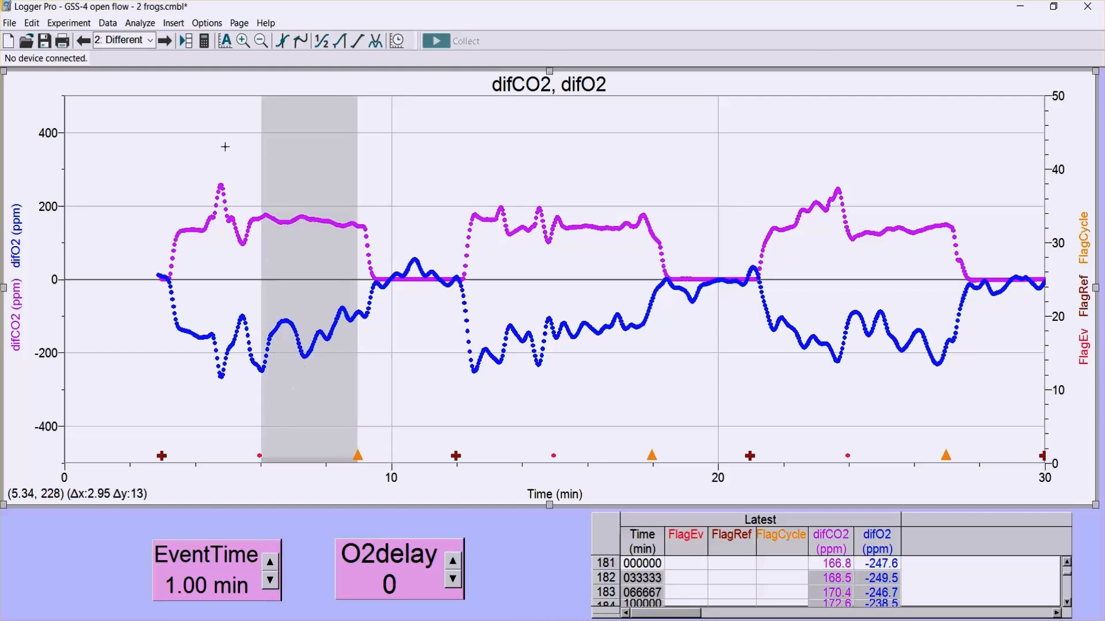
Return to the Raw Data page and narrow the O2 and CO2 graphs so they no longer cover the neighbouring graph and table.
left_click(151, 40)
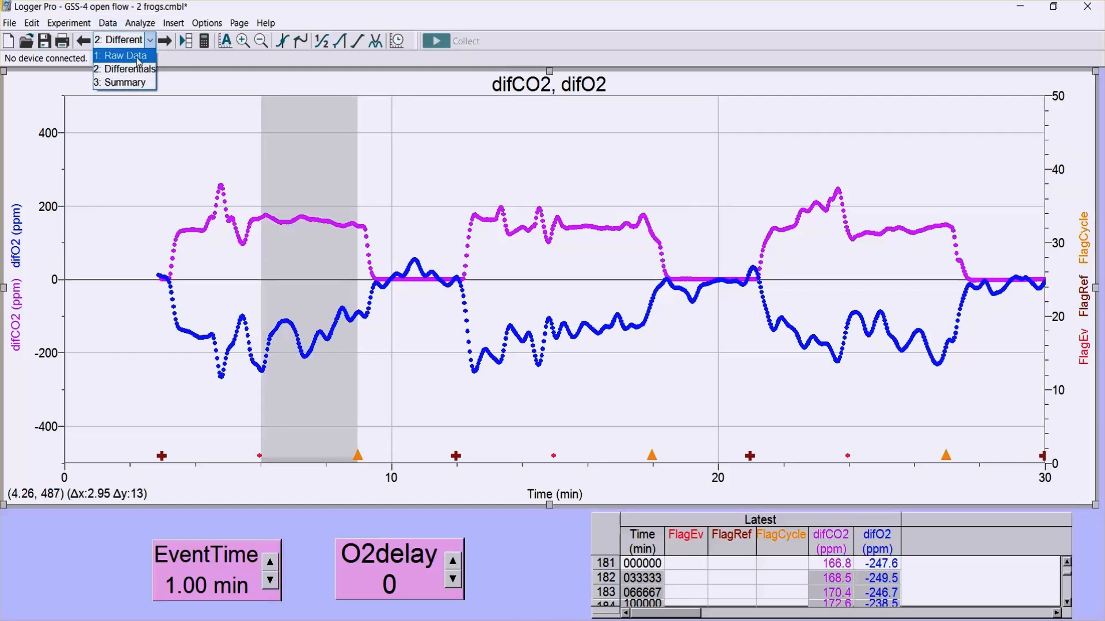
left_click(136, 55)
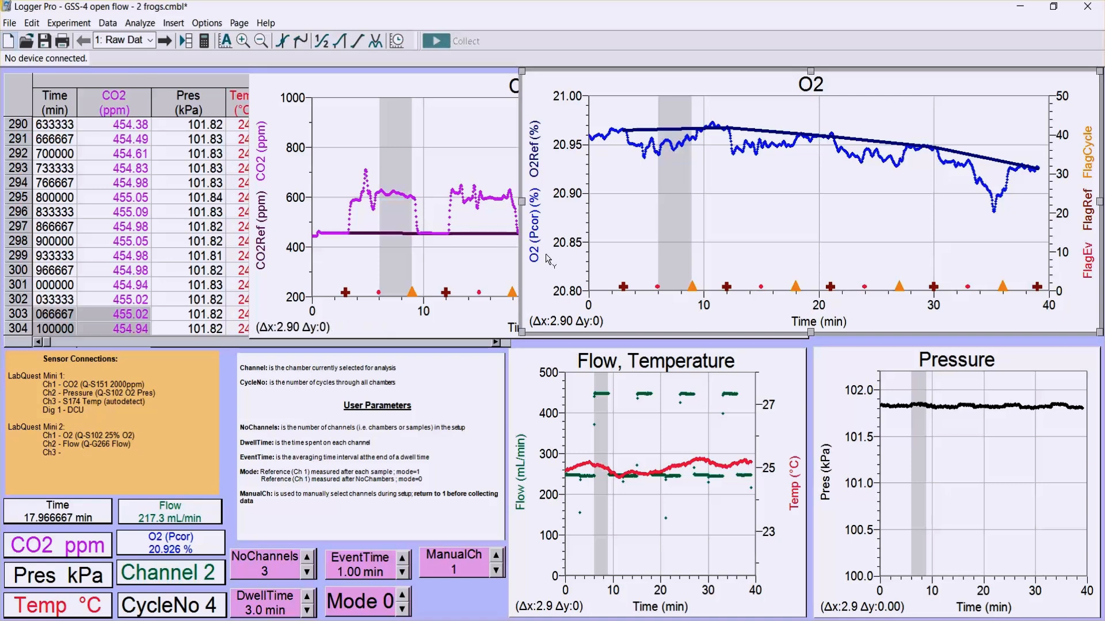
left_click_drag(521, 194, 807, 202)
left_click(268, 305)
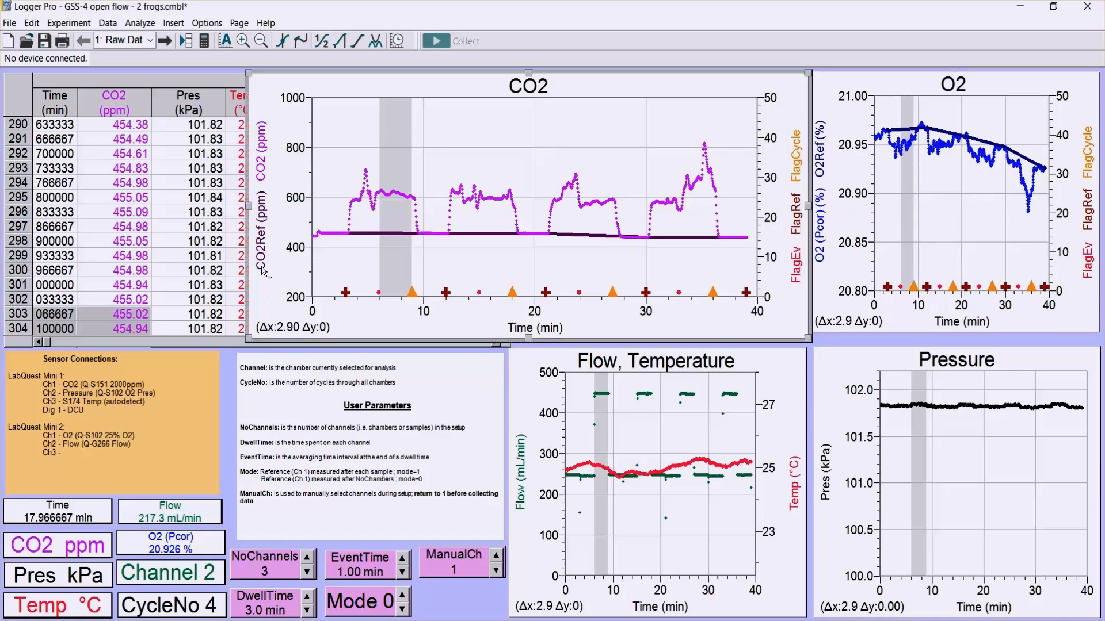
left_click_drag(316, 207, 435, 212)
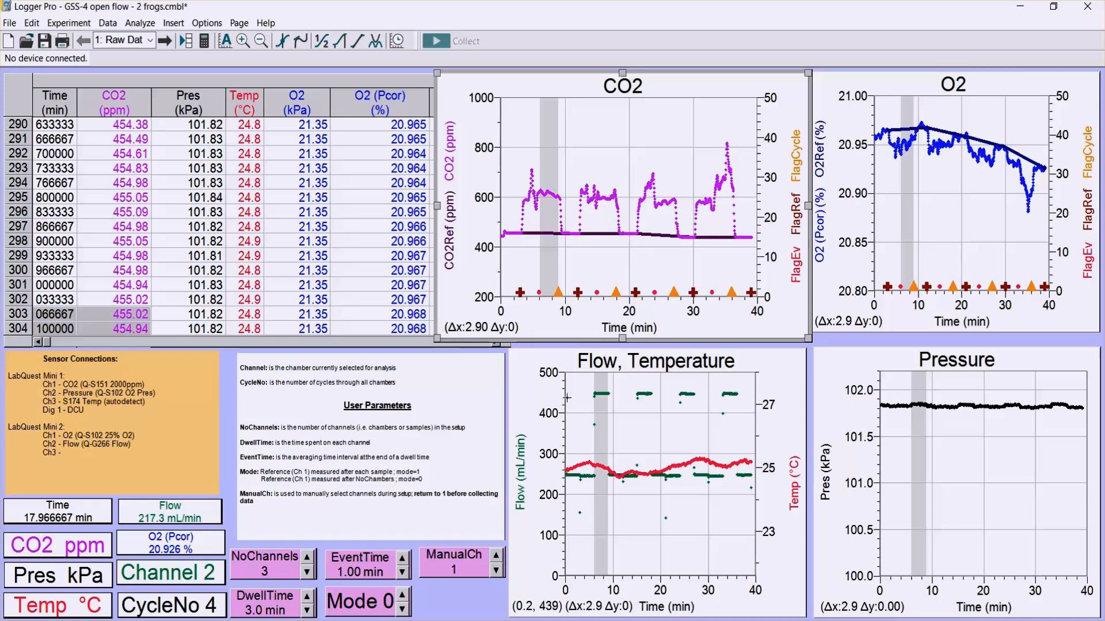
Try the Mode parameter at 1, and set it back to 0.
left_click(579, 440)
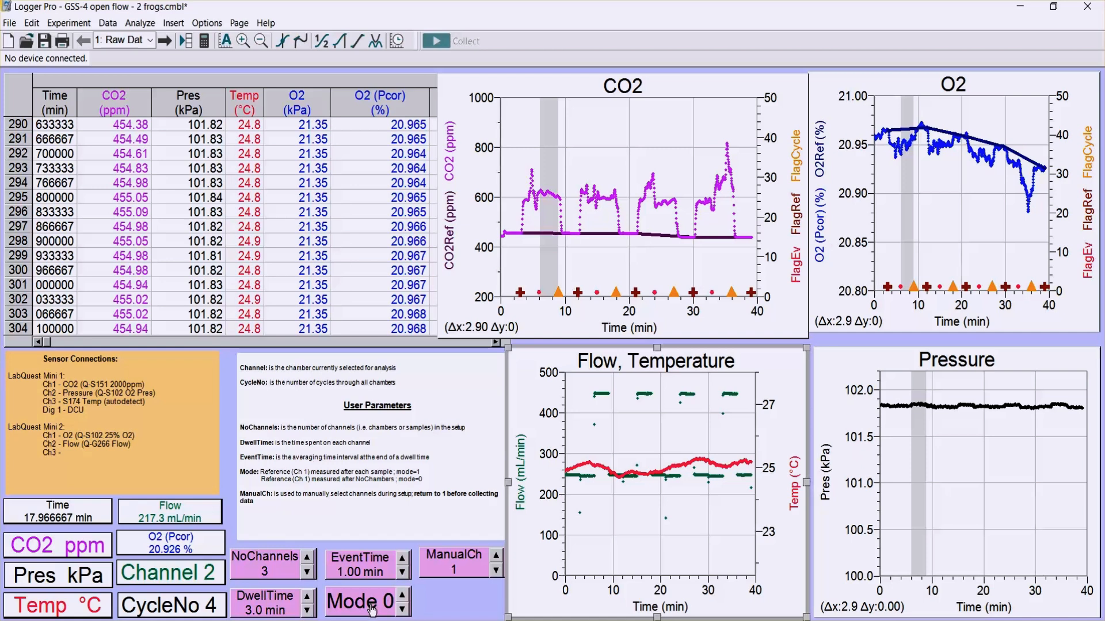
left_click(402, 594)
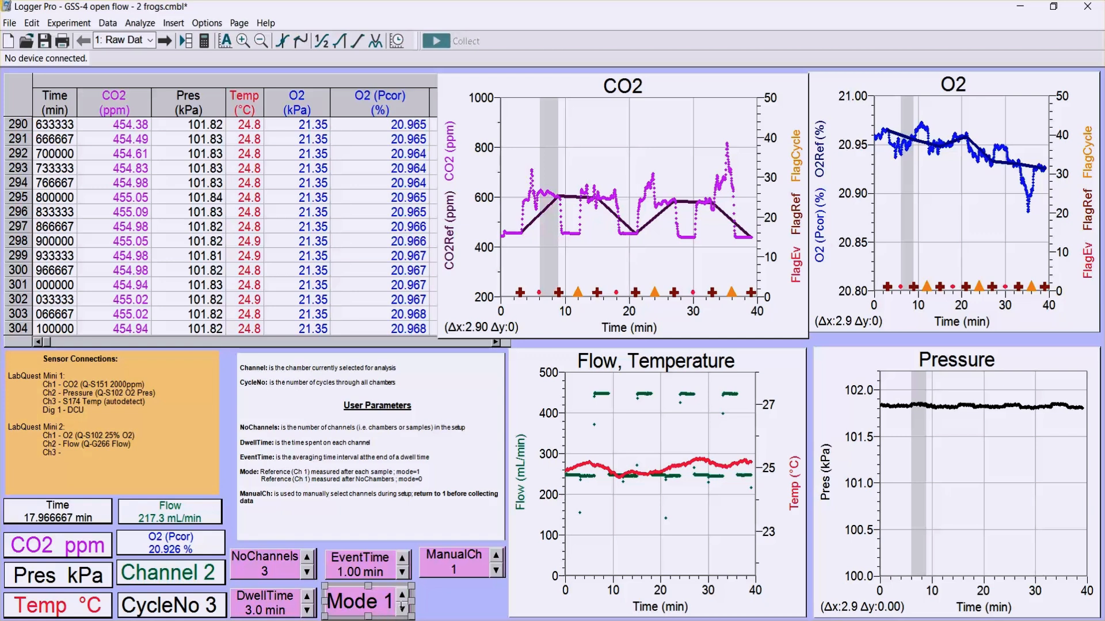
left_click(402, 609)
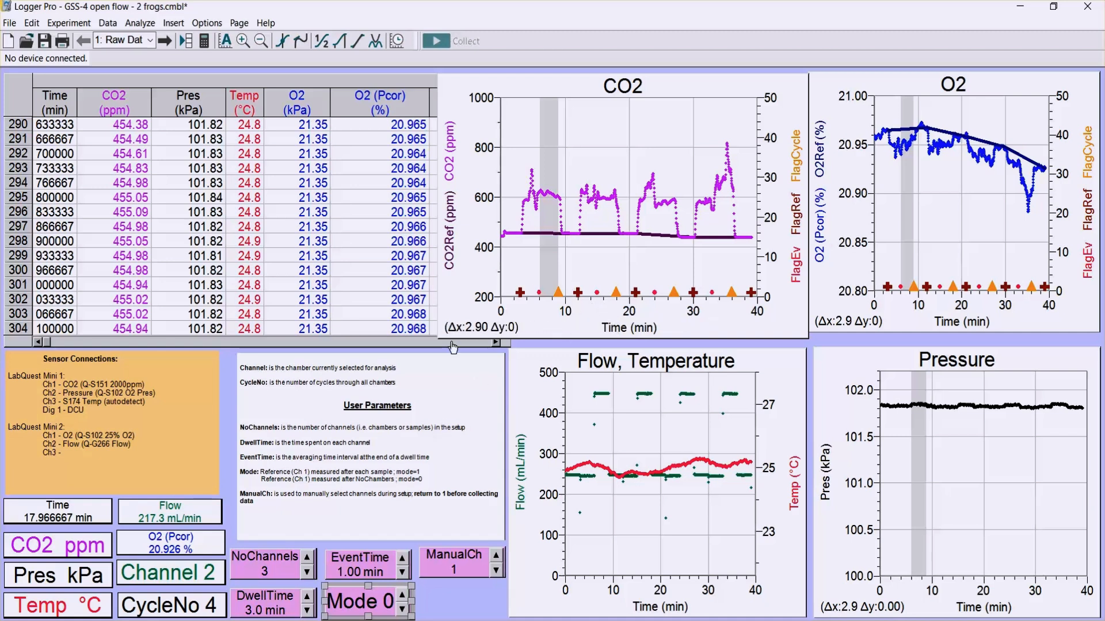
Return to the Differentials page and highlight the 1-minute averaging windows ending at about 9 and 12 minutes.
left_click(150, 40)
left_click(118, 50)
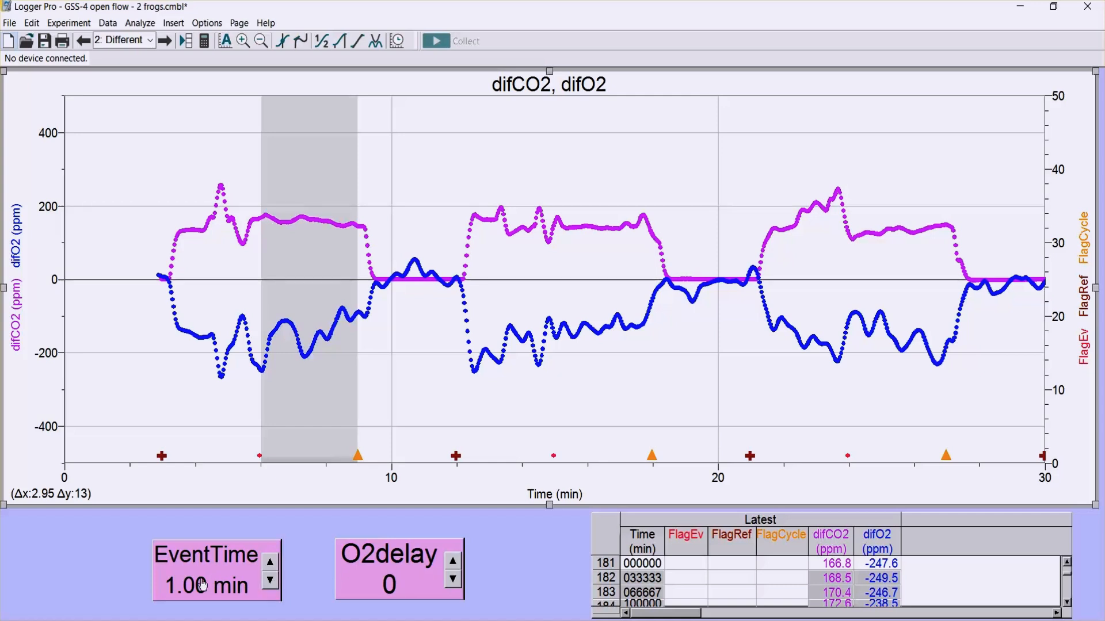
left_click(357, 455)
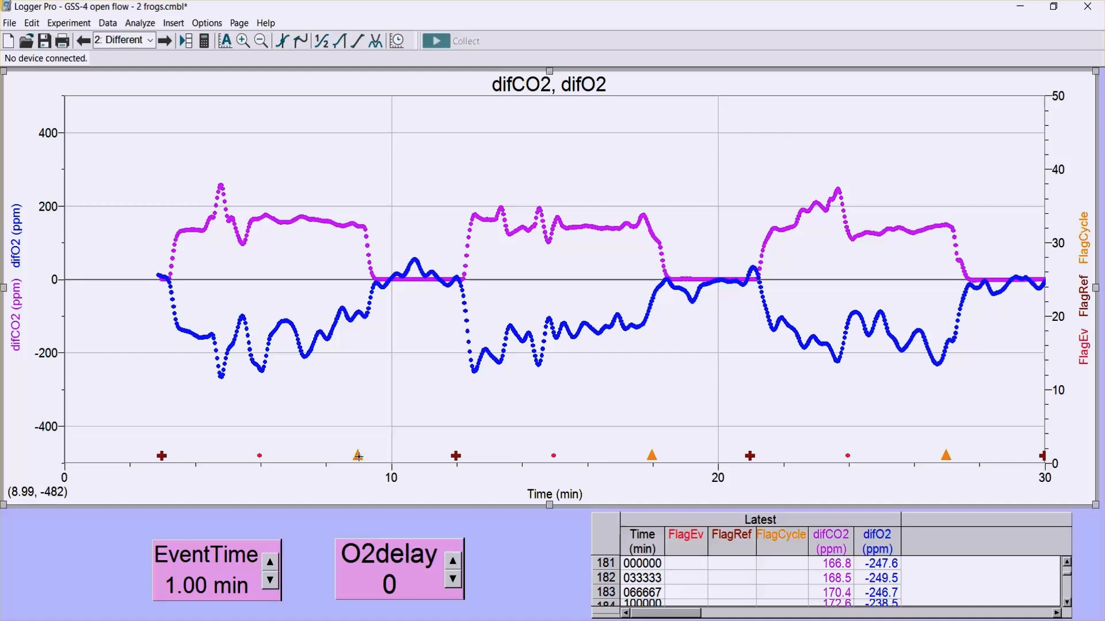
left_click_drag(357, 455, 325, 460)
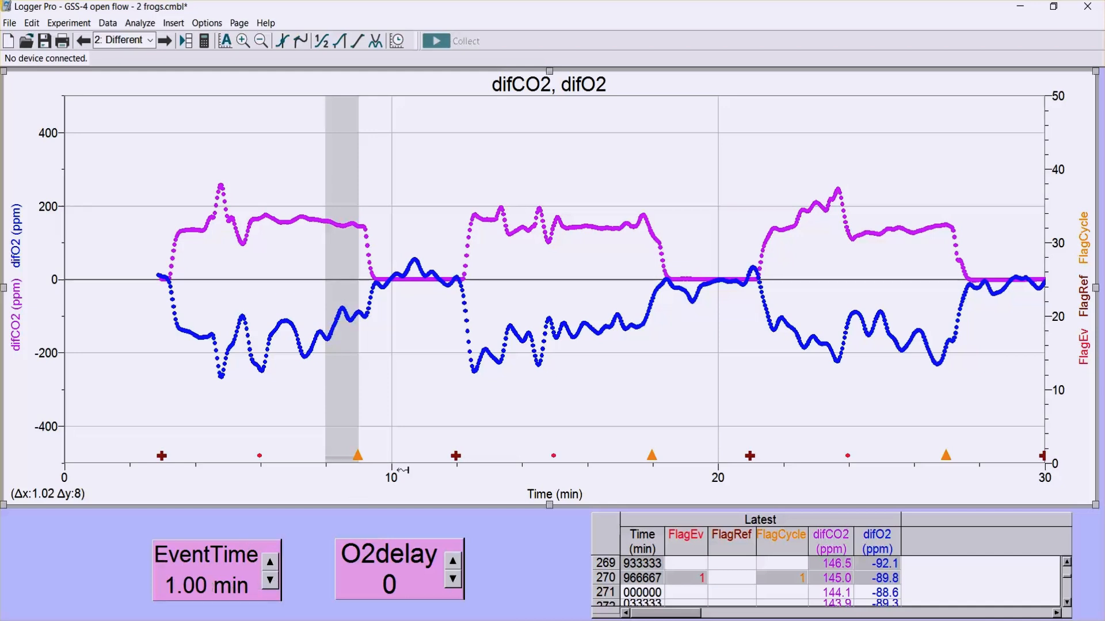
left_click_drag(455, 458, 423, 459)
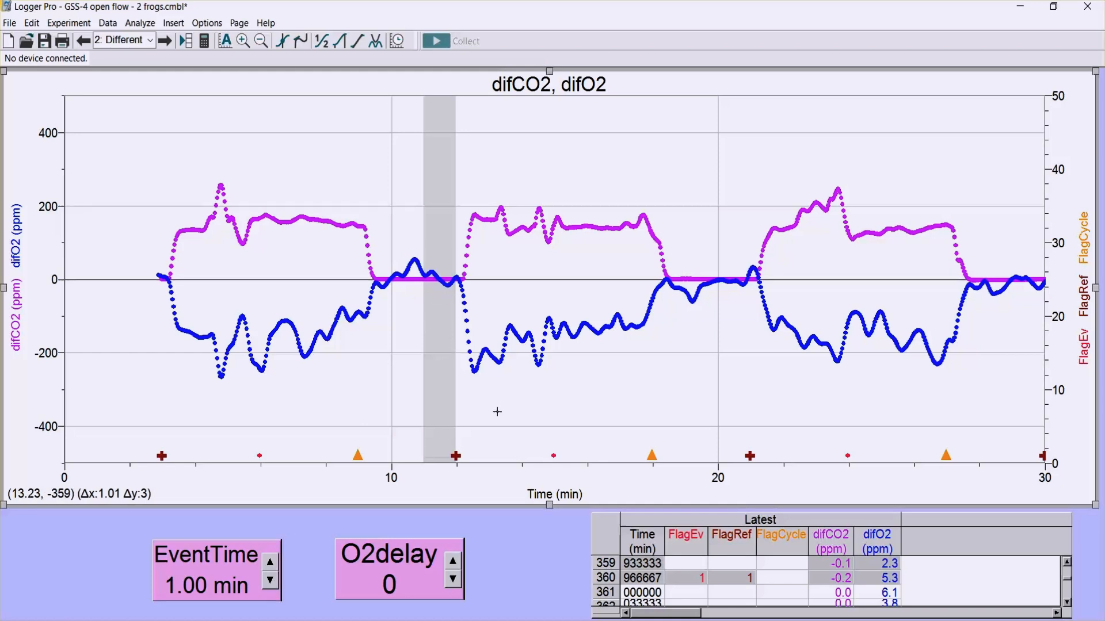
left_click(512, 437)
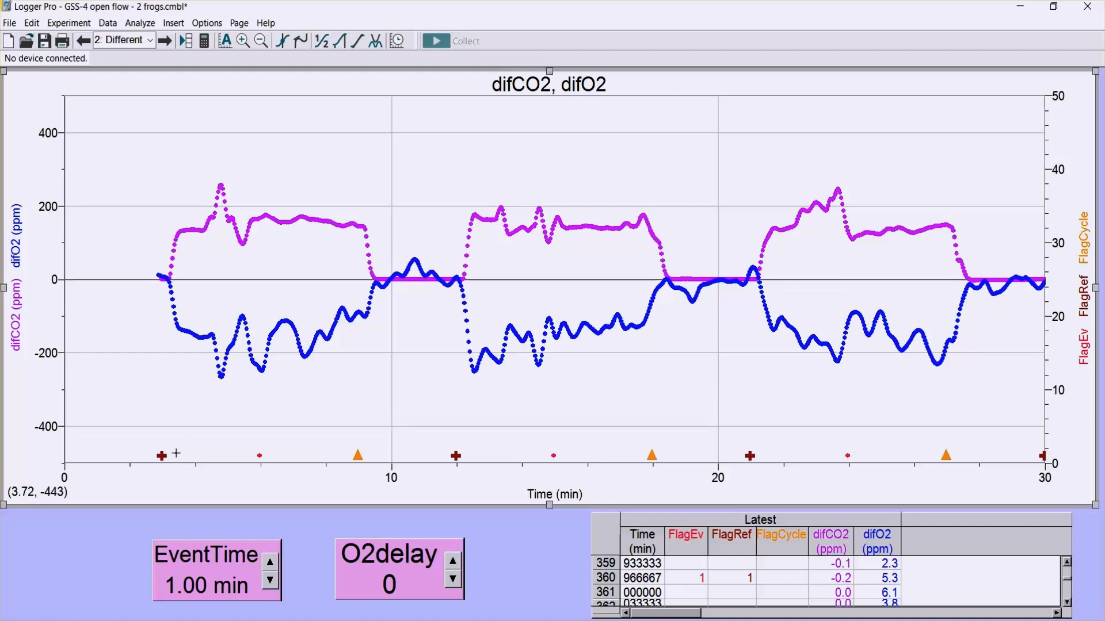
Set the minimum of the difCO2, difO2 graph's time axis to 10.
left_click(64, 478)
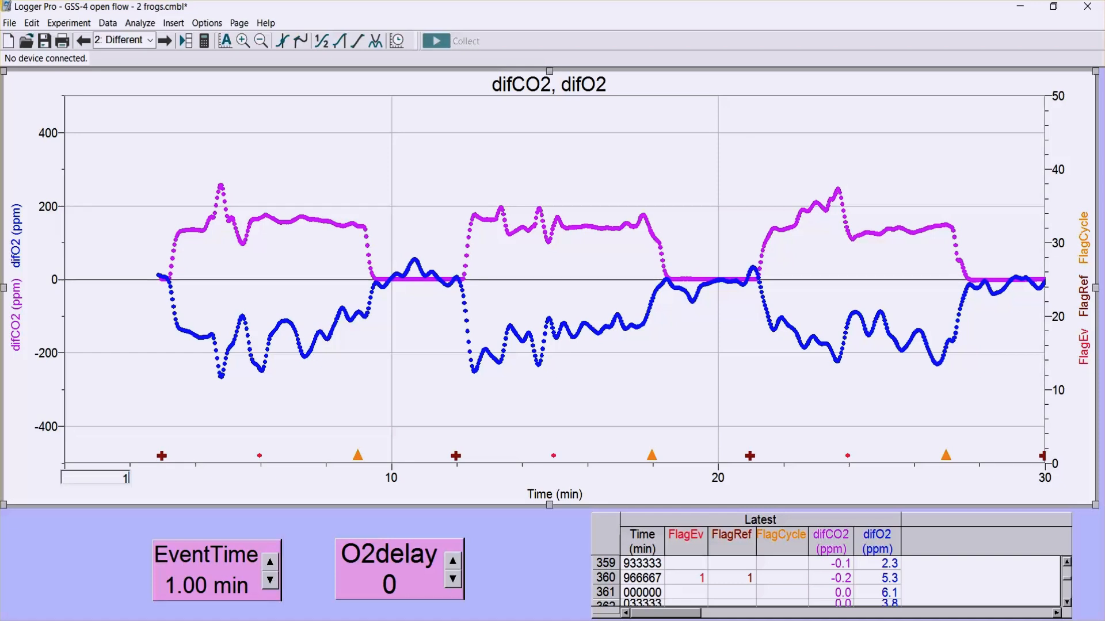
type("10")
key("Return")
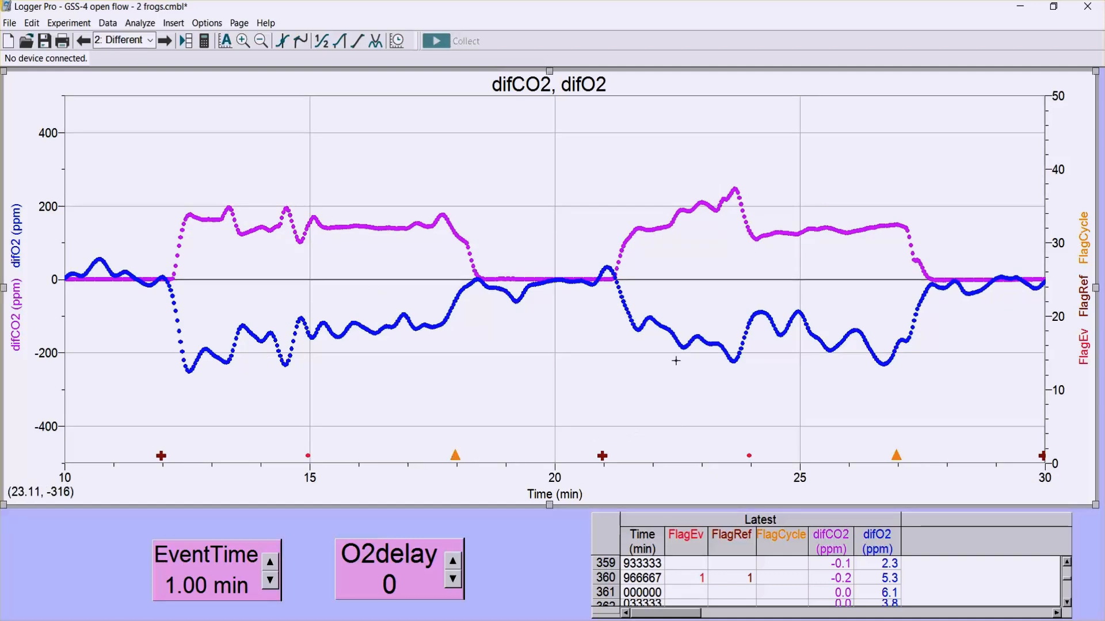
Turn on the Examine tool for the differentials graph and raise the O2delay parameter to 3.
left_click(283, 48)
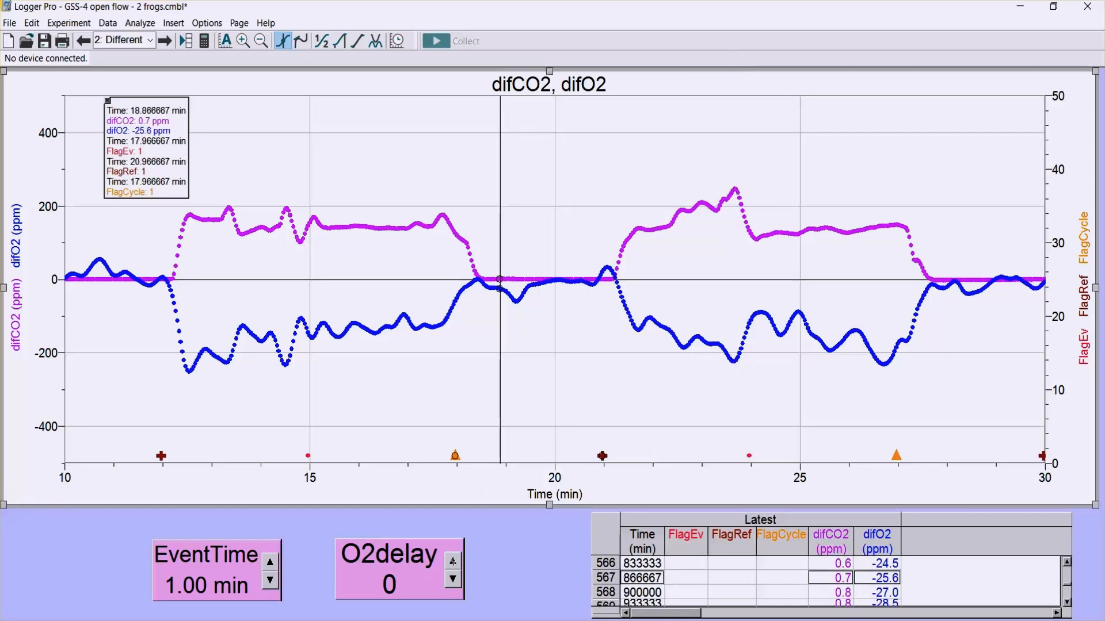
left_click(453, 561)
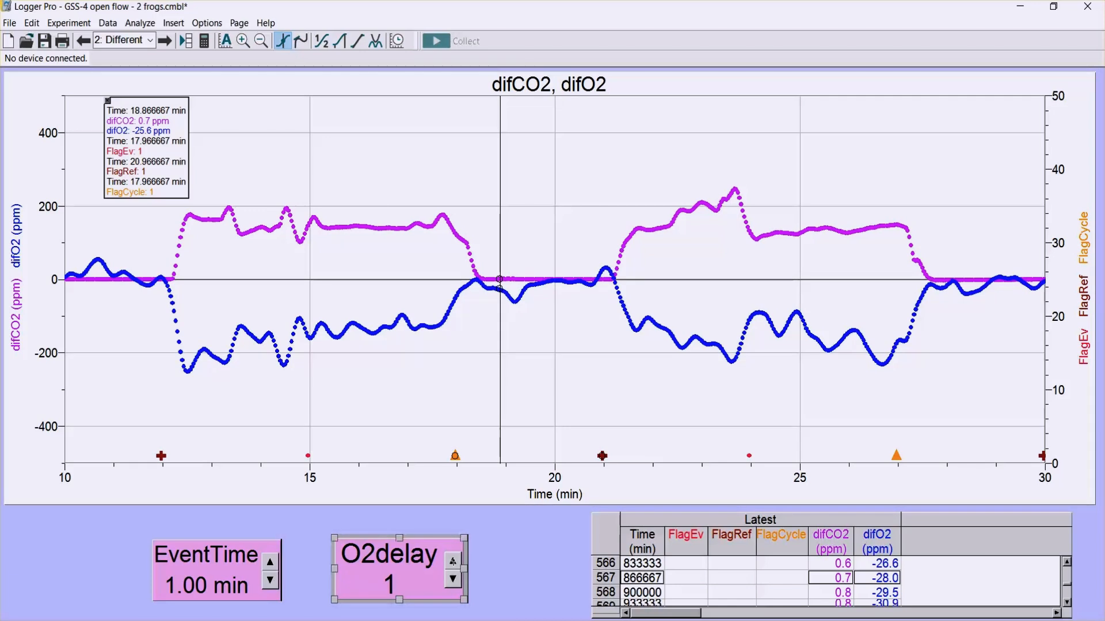
left_click(452, 561)
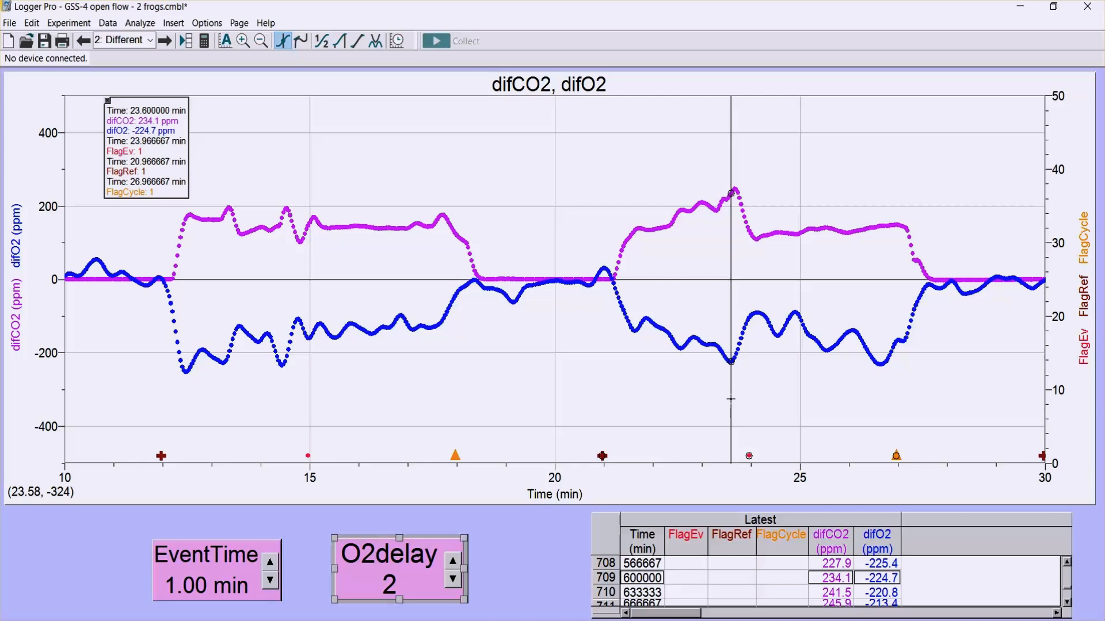
left_click(452, 560)
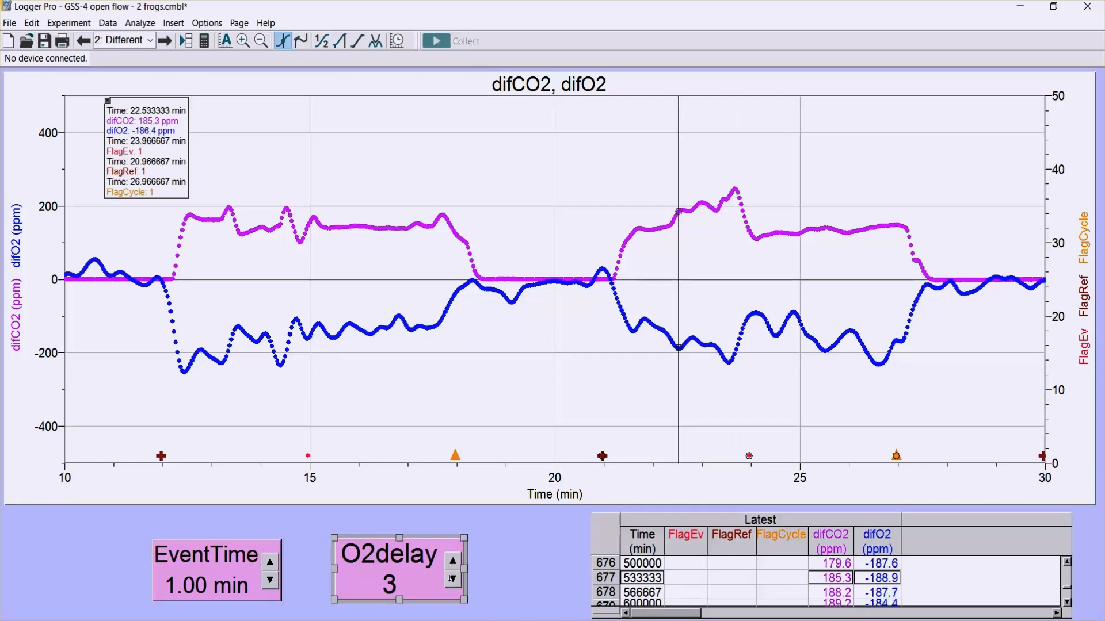
Reduce the O2delay parameter to 0 and close the Examine readout on the differentials graph.
left_click(453, 579)
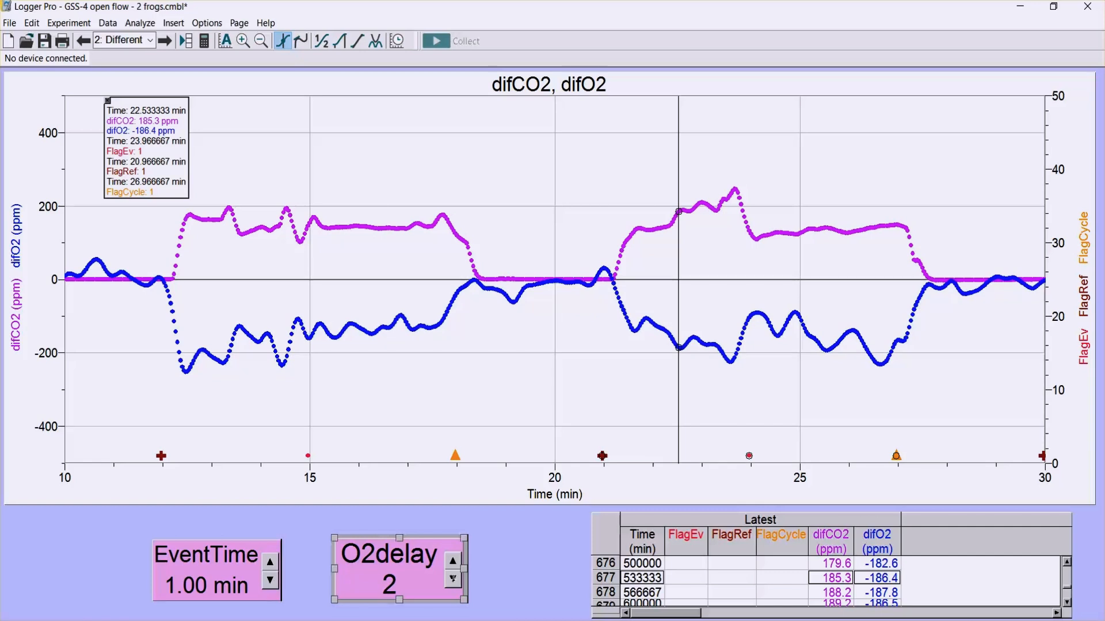
left_click(453, 579)
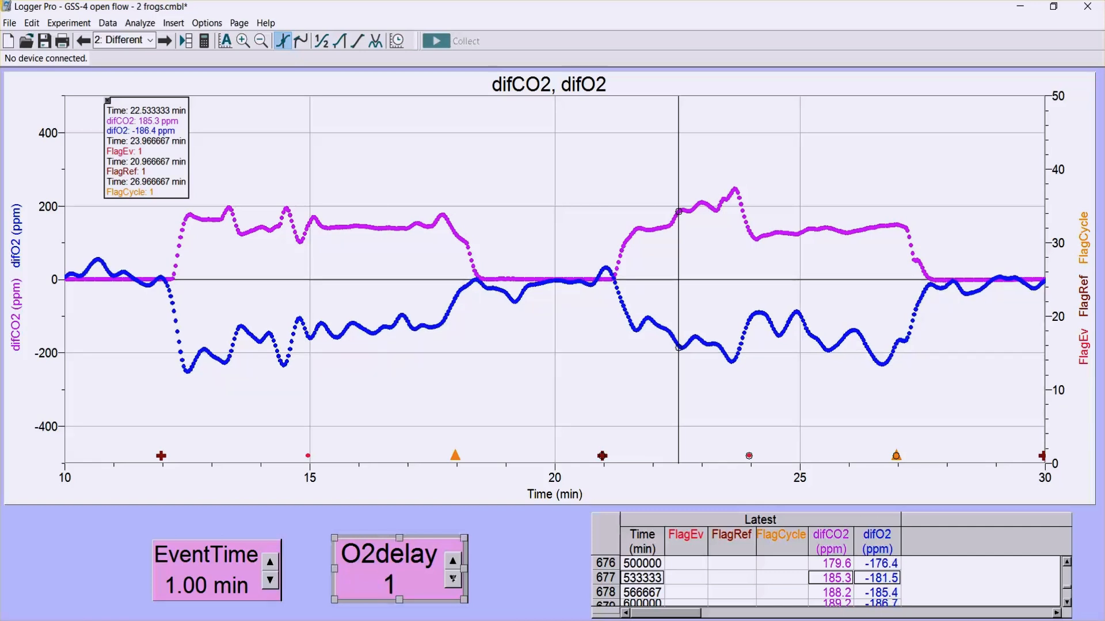
left_click(452, 579)
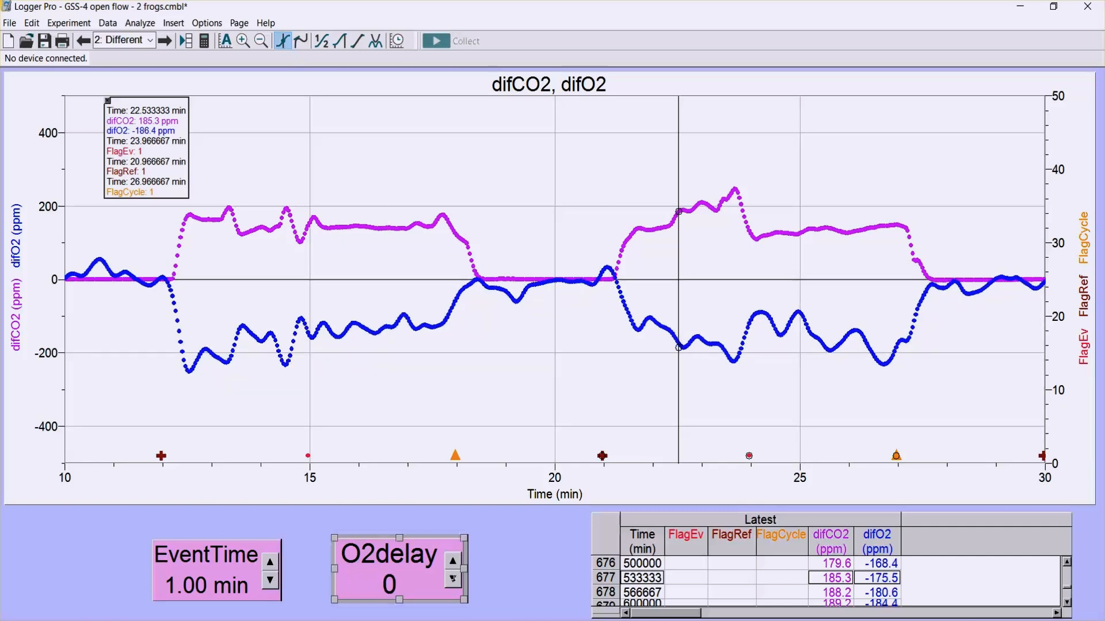
left_click(109, 101)
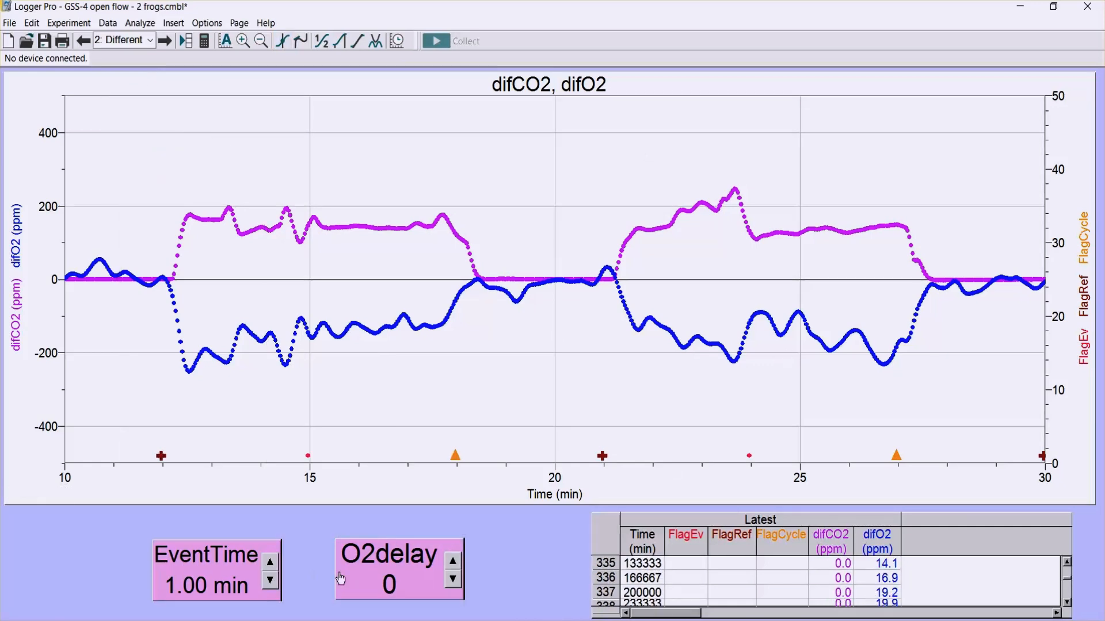
Open the Summary page and clear the highlighted time range from the VCO2, VO2 and RQ graphs.
left_click(149, 39)
left_click(140, 82)
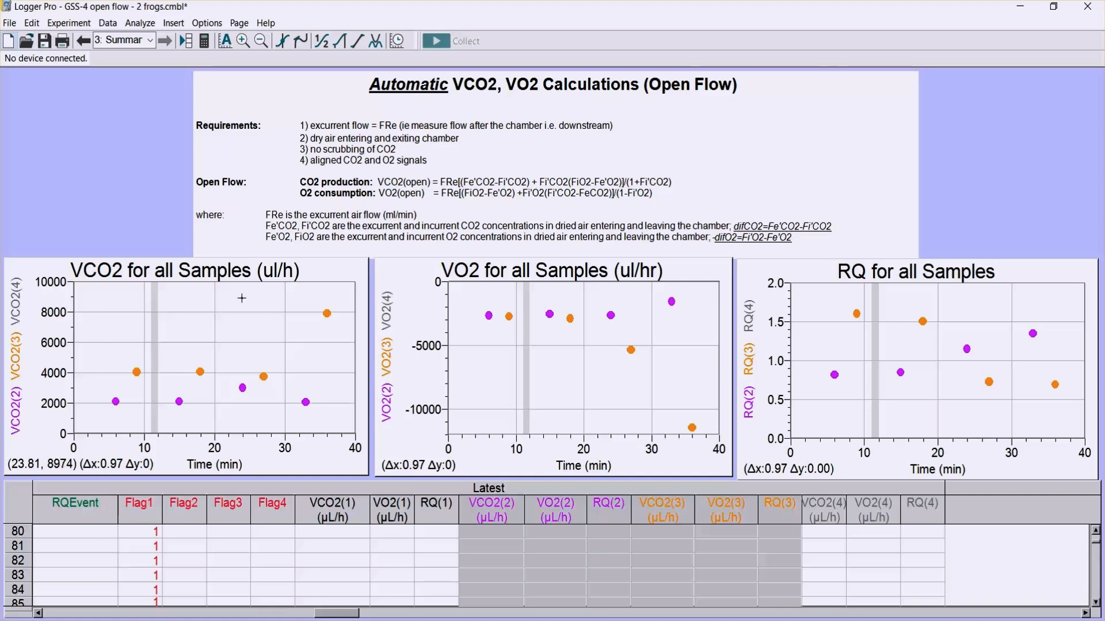
left_click(271, 323)
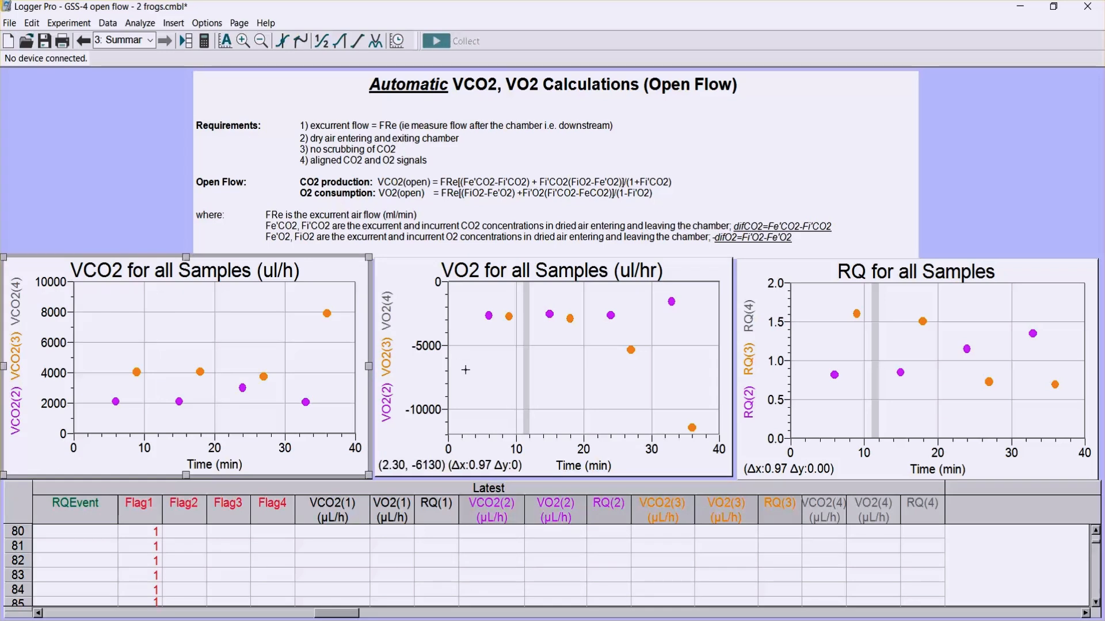
left_click(824, 423)
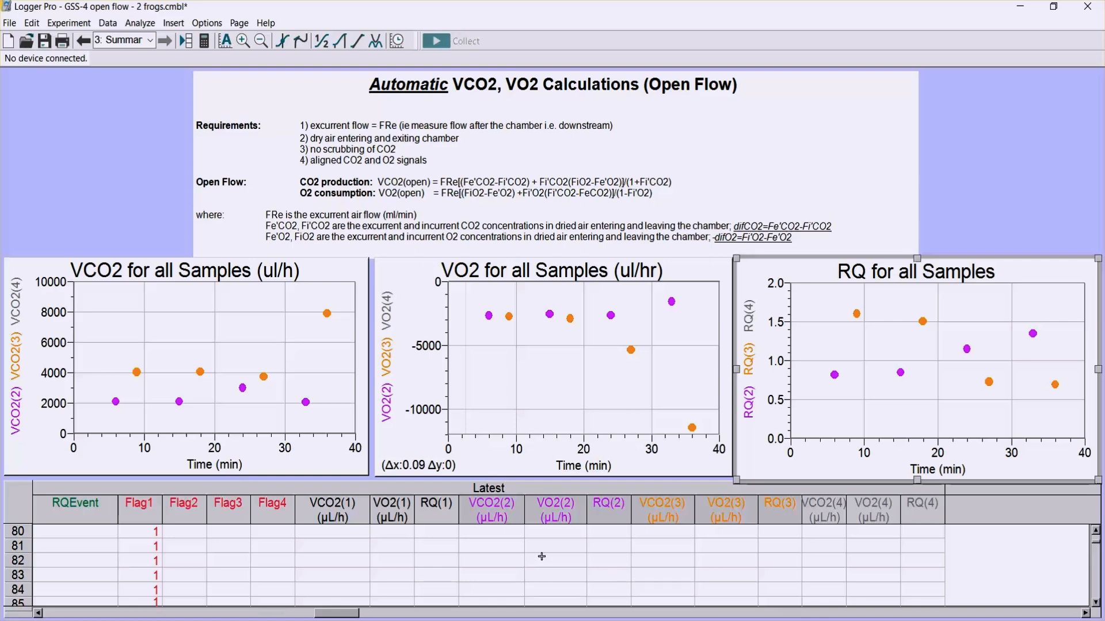
Examine the summary data table for the VCO2(2), VO2(2) and RQ(2) results at the end of the first Flag2 interval.
left_click(1099, 590)
left_click(1099, 590)
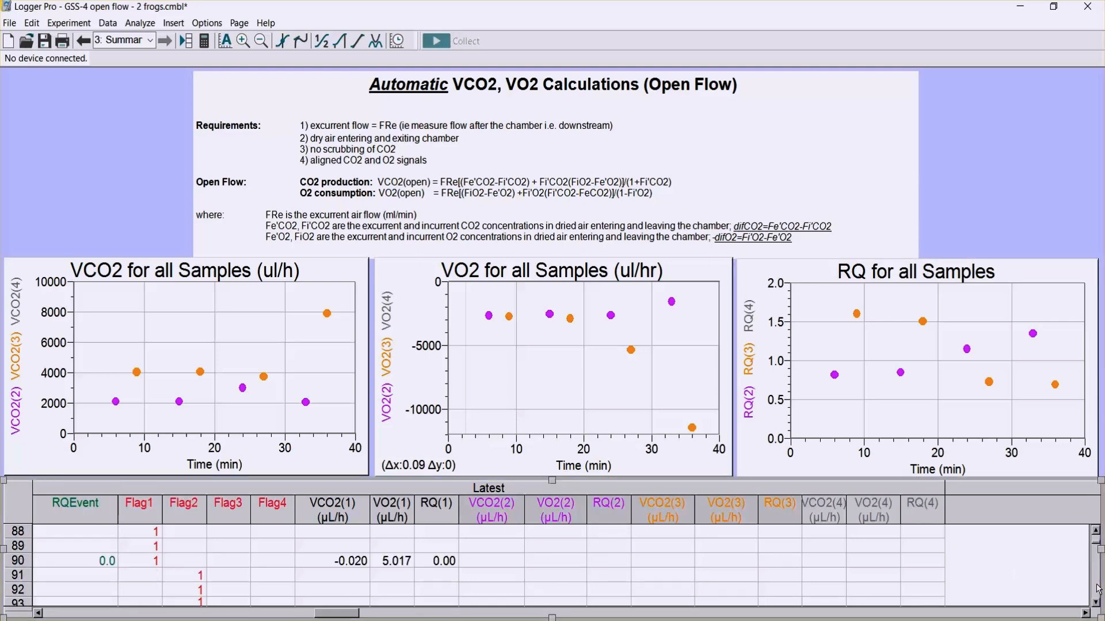
left_click(1099, 589)
left_click(1099, 590)
left_click(1098, 590)
left_click(1098, 590)
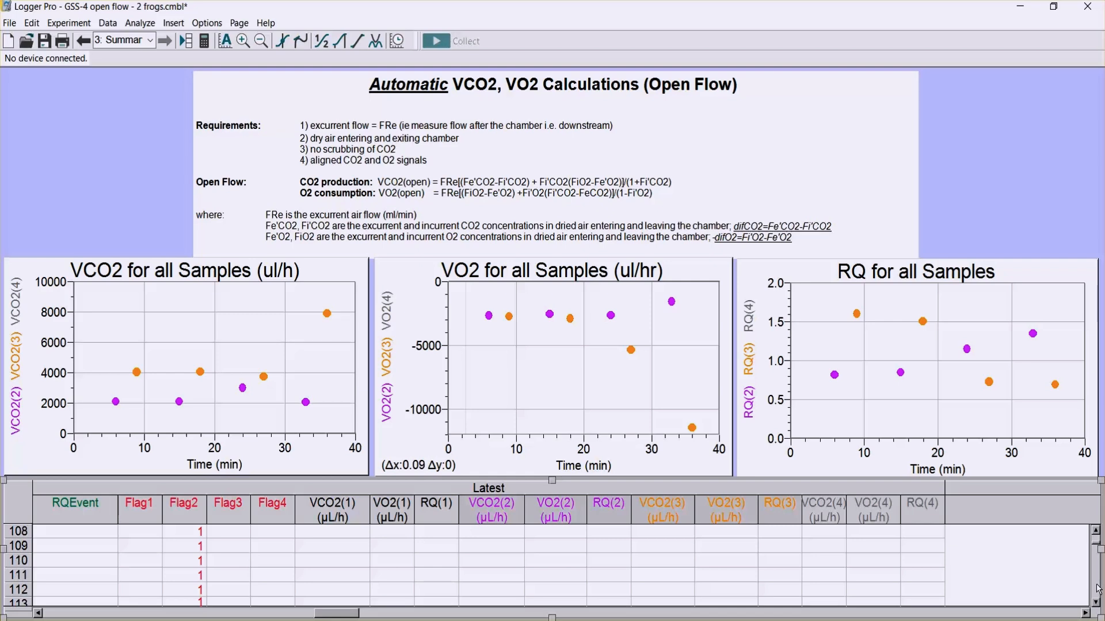
left_click(1098, 590)
left_click(1098, 590)
left_click(1097, 589)
left_click(1098, 590)
left_click(1098, 590)
left_click(1098, 590)
left_click(1098, 589)
left_click(1098, 590)
left_click(1098, 590)
left_click(1098, 590)
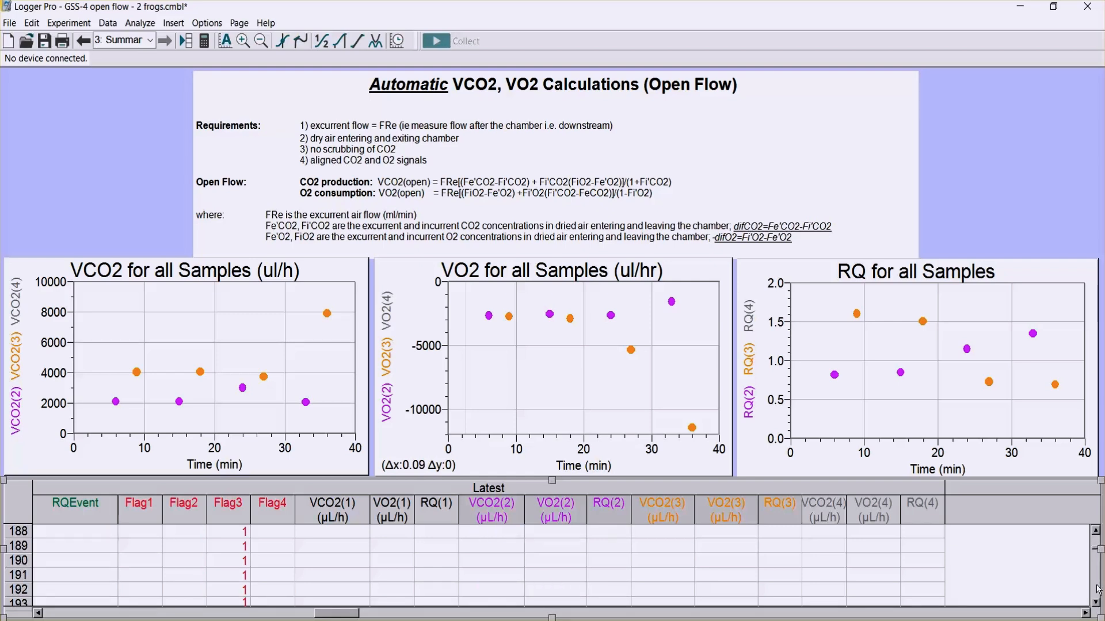
left_click(1095, 532)
left_click(1096, 532)
left_click(1095, 531)
left_click(1095, 532)
left_click(1095, 532)
left_click(1096, 531)
left_click(1095, 531)
left_click(1096, 532)
left_click(1095, 532)
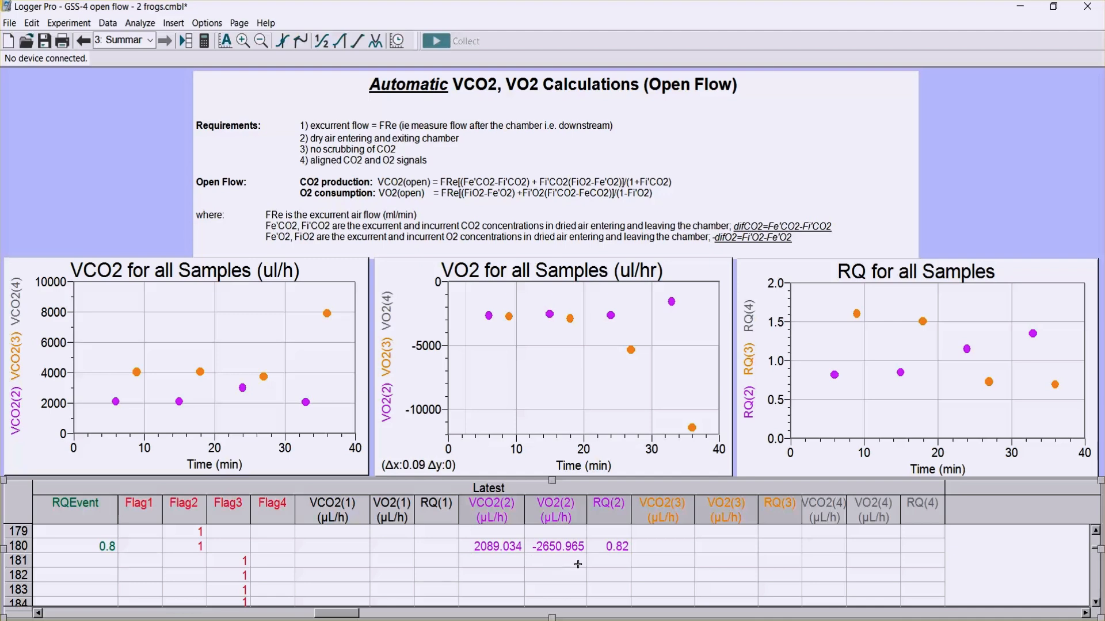
Examine the VCO2(3), VO2(3) and RQ(3) results at the end of the first Flag3 interval in the data table.
left_click(1096, 590)
left_click(1096, 590)
left_click(1096, 590)
left_click(1097, 590)
left_click(1096, 592)
left_click(1097, 591)
left_click(1096, 591)
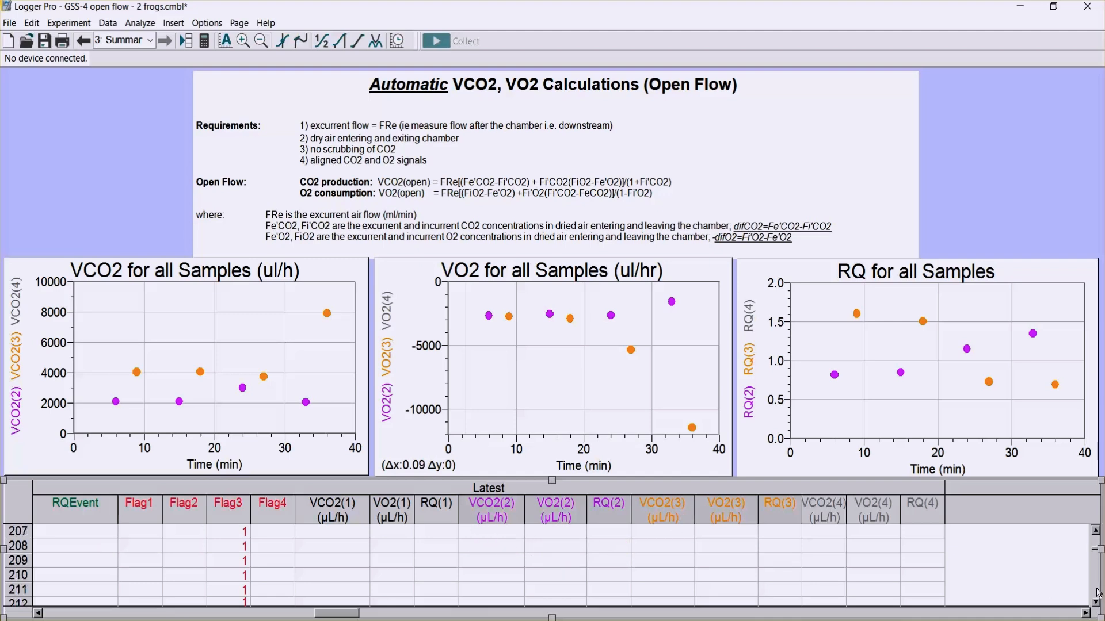
left_click(1096, 591)
left_click(1097, 591)
left_click(1097, 592)
left_click(1097, 592)
left_click(1097, 591)
left_click(1097, 591)
left_click(1096, 591)
left_click(1097, 591)
left_click(1096, 592)
left_click(1097, 591)
left_click(1096, 591)
left_click(1096, 593)
left_click(1097, 593)
left_click(1097, 593)
left_click(1096, 593)
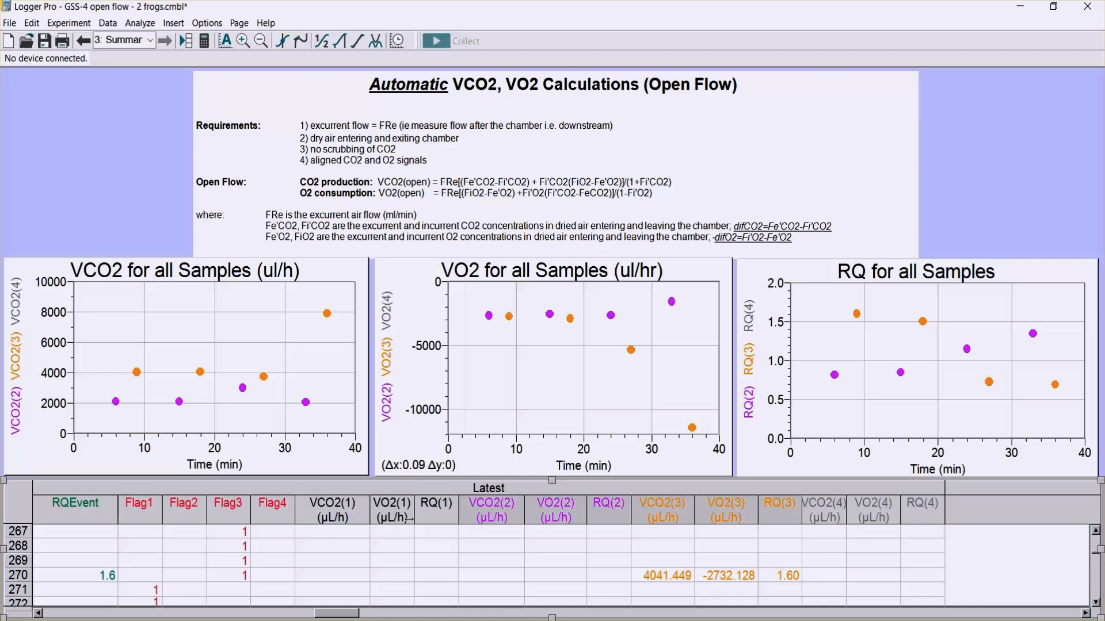
Copy the VCO2(2) column, switch to the Excel workbook and paste the data starting at cell A710.
left_click(492, 512)
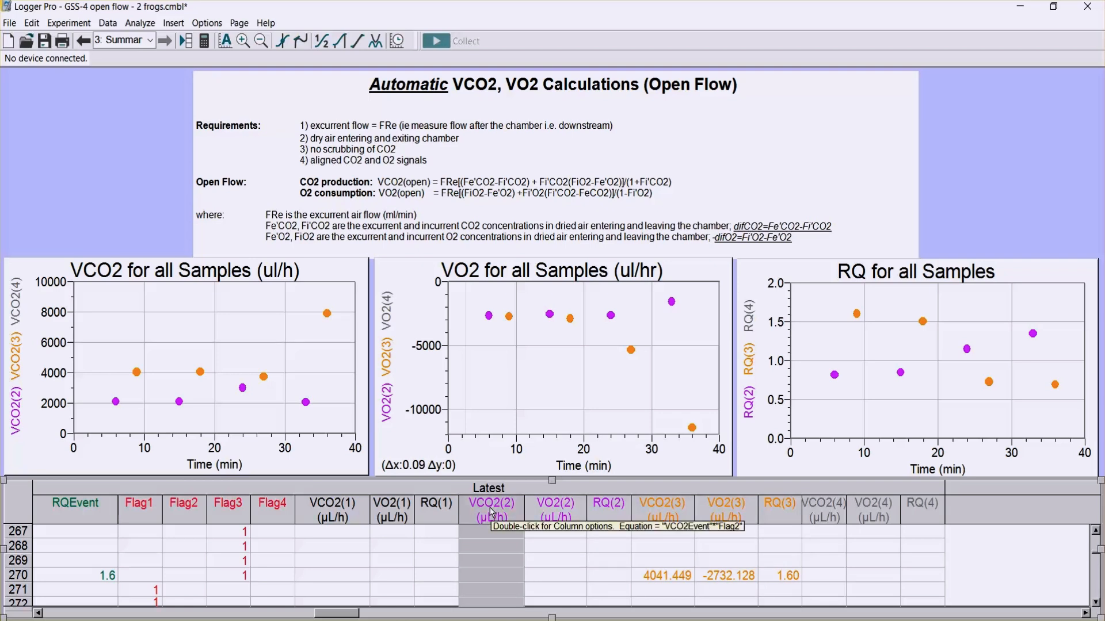
left_click(476, 620)
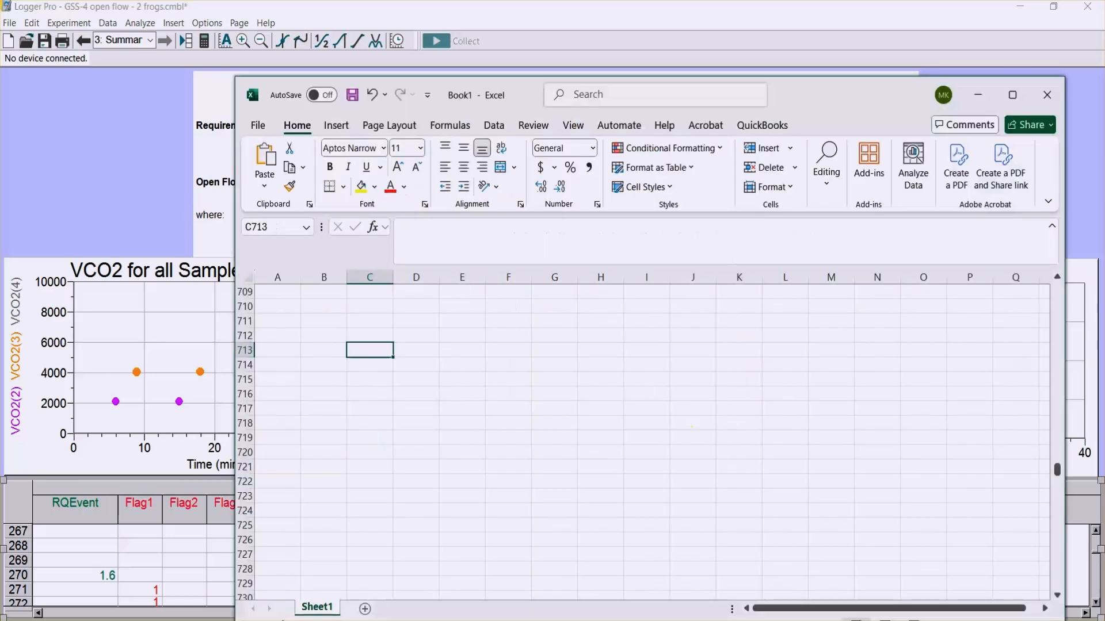
left_click(283, 305)
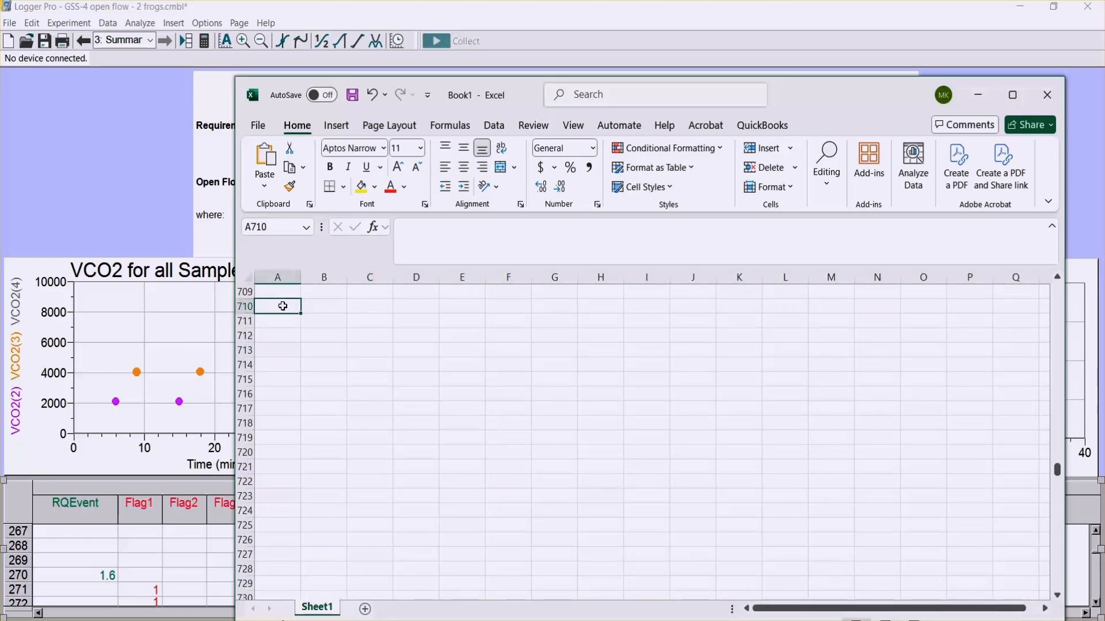
key("ctrl+v")
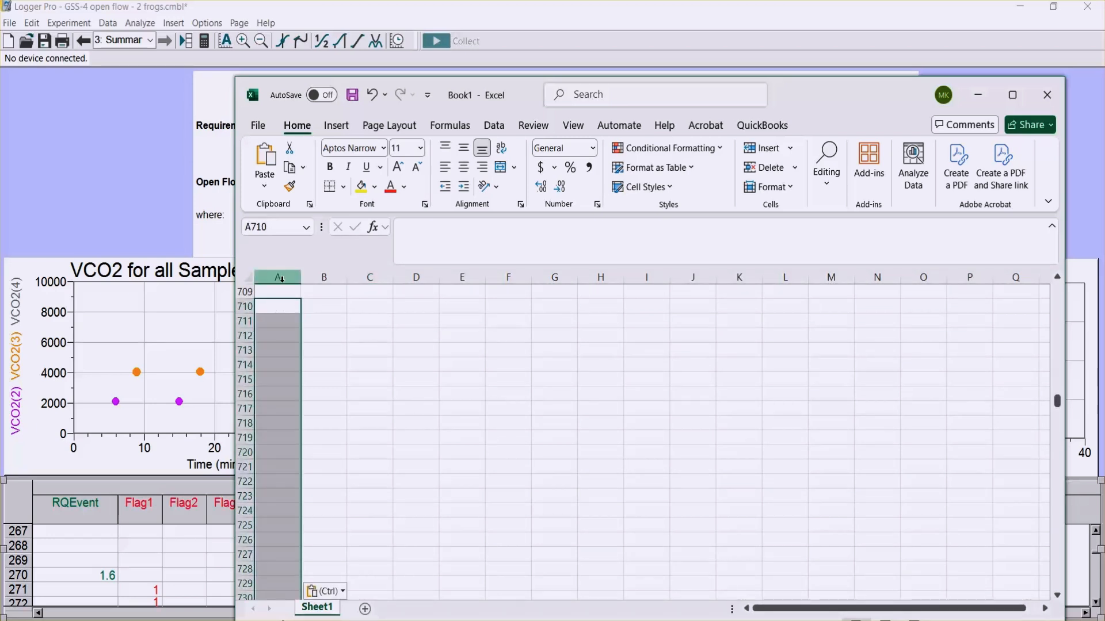
Label the pasted column VCO2(2) in cell A709.
left_click(279, 293)
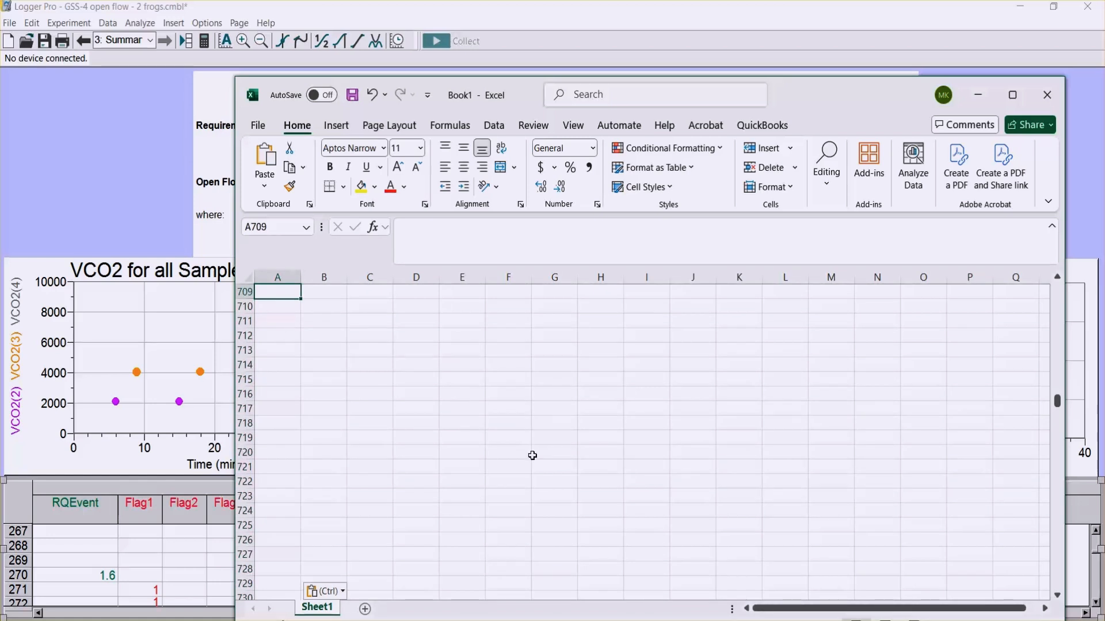
type("VCO2")
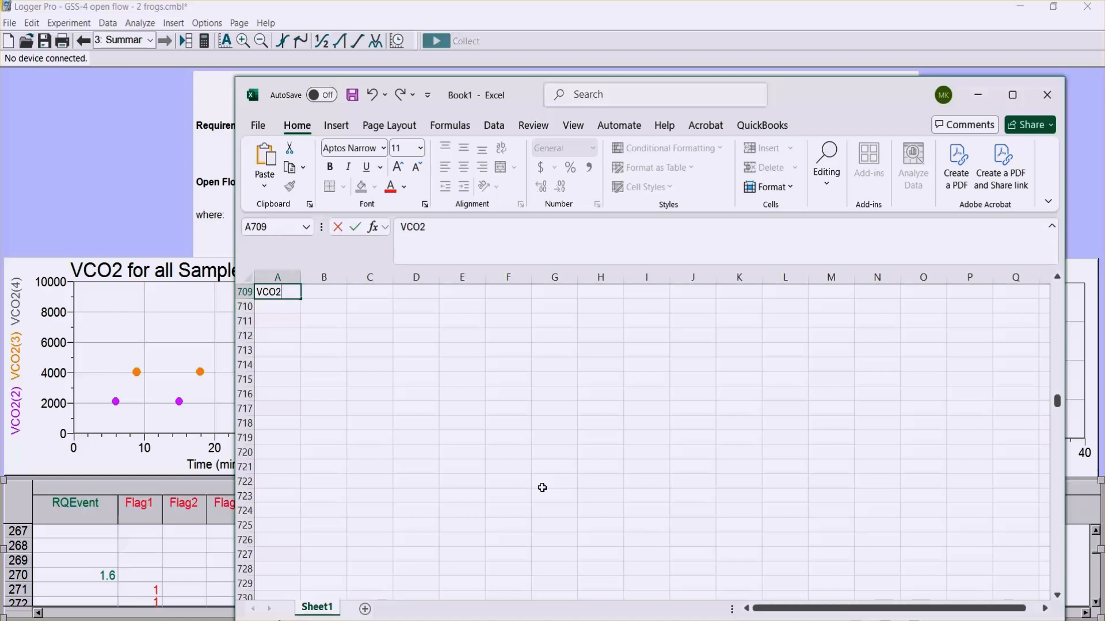
type("(2")
key("Return")
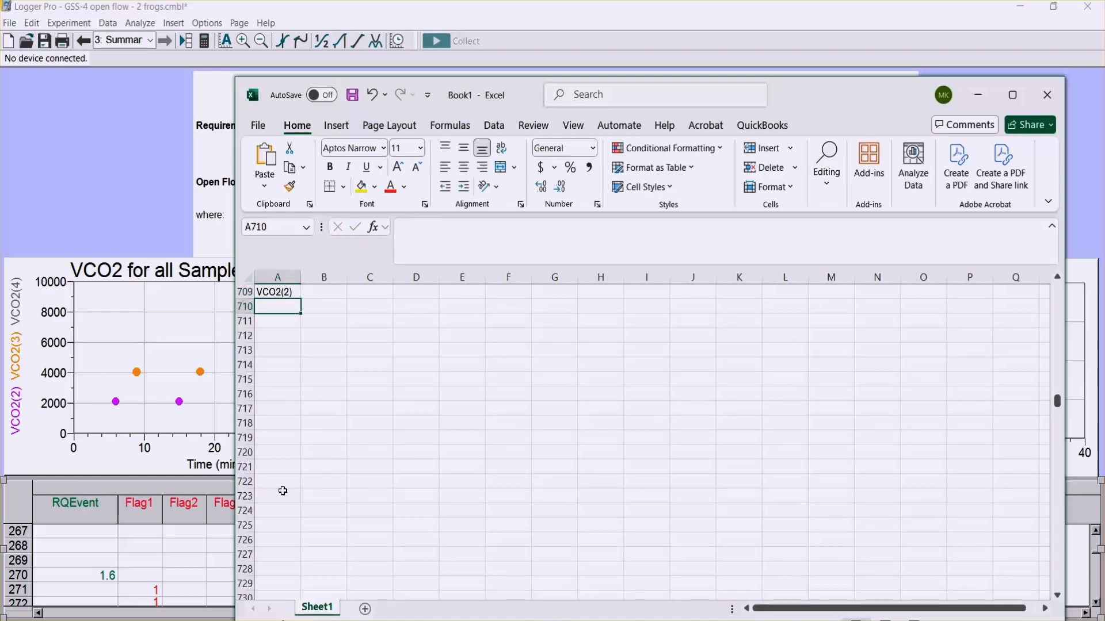
Delete the empty rows between the VCO2(2) heading and the first pasted value, removing rows 719 to 888 and 710 to 718.
scroll(1055, 578, "down", 20)
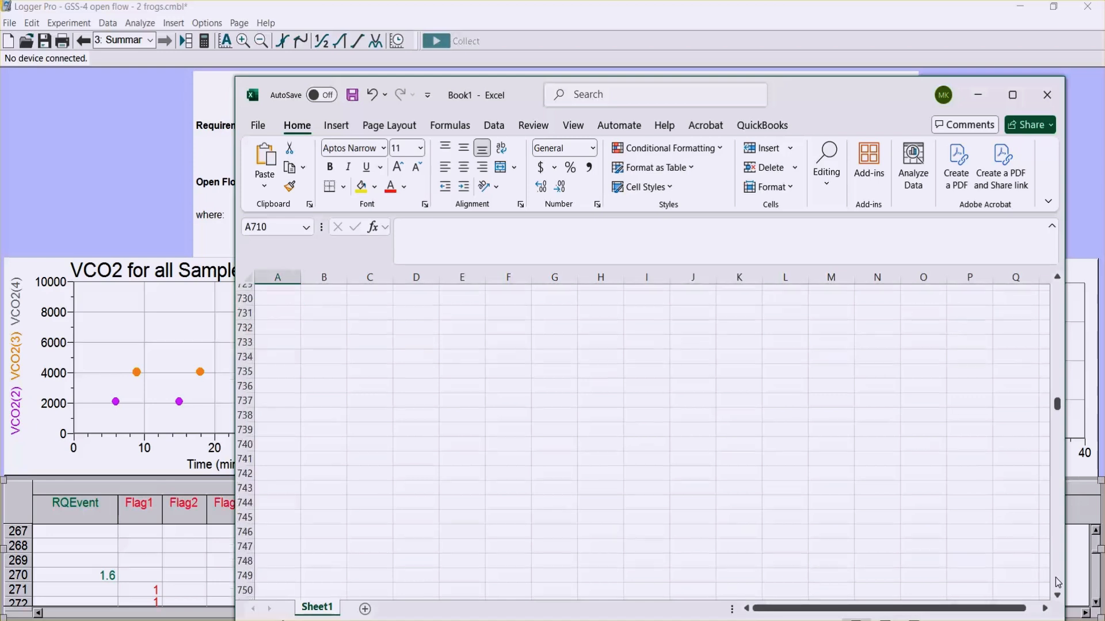
scroll(1055, 578, "down", 20)
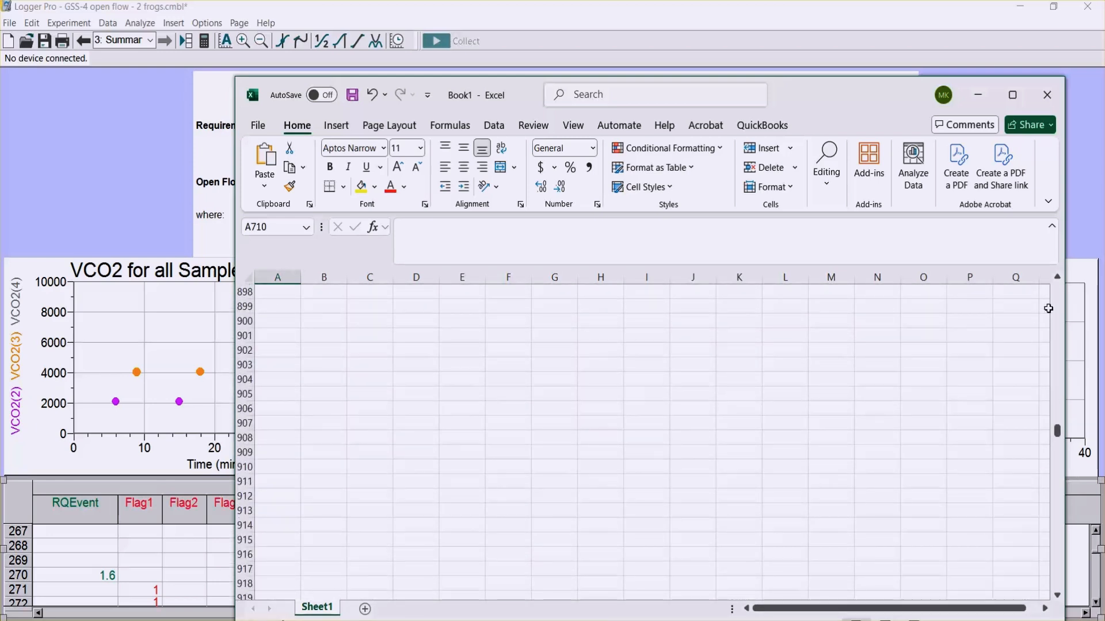
scroll(1053, 305, "up", 7)
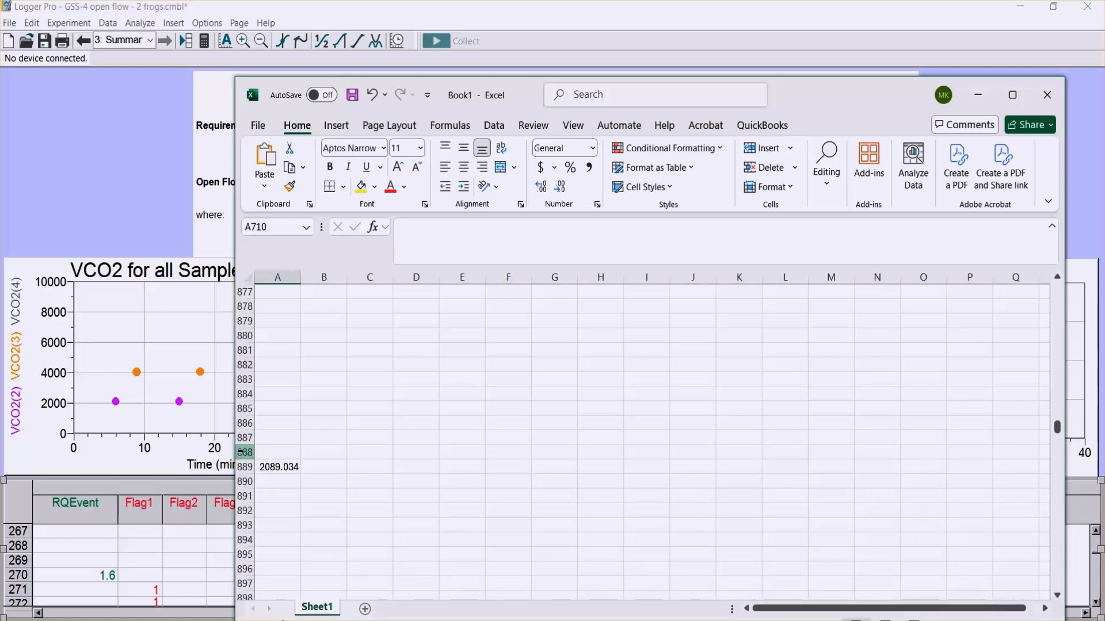
left_click_drag(242, 452, 237, 321)
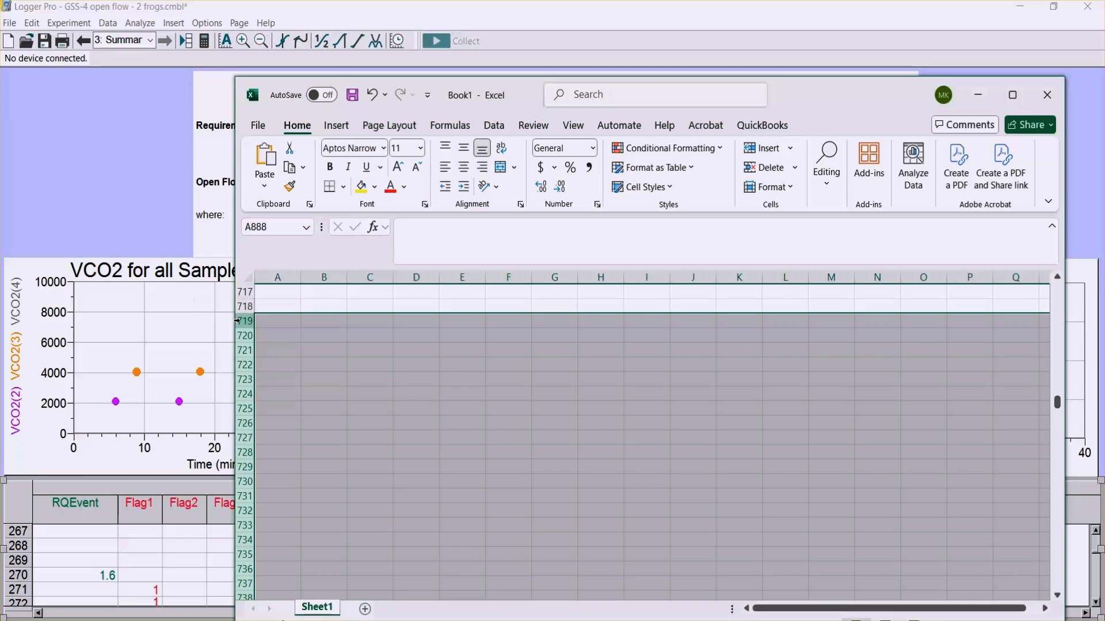
left_click(775, 171)
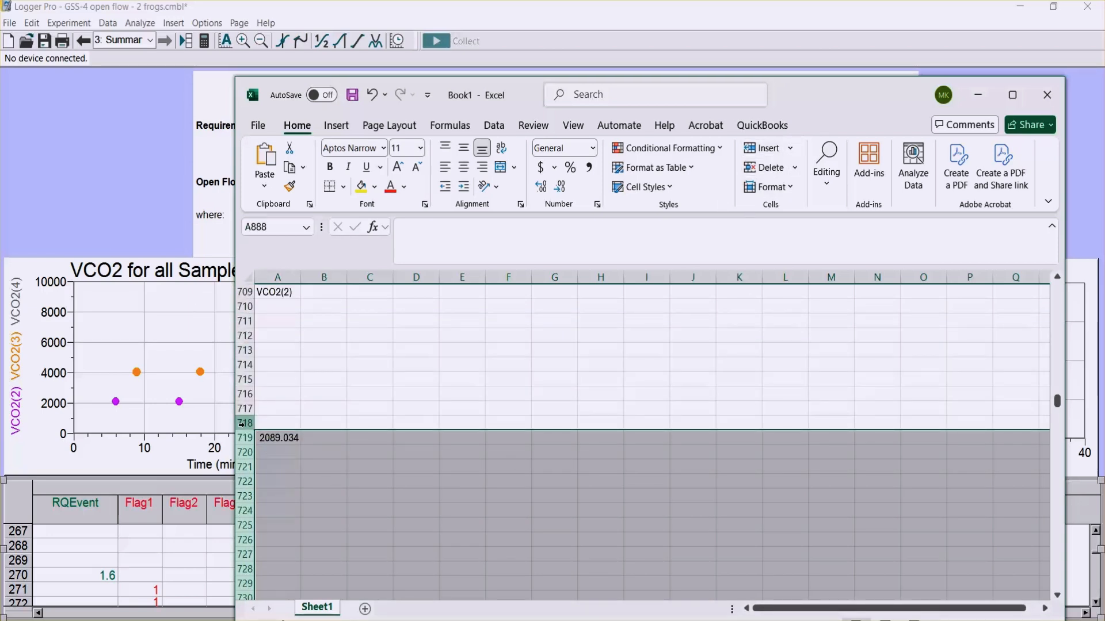
left_click_drag(242, 424, 244, 306)
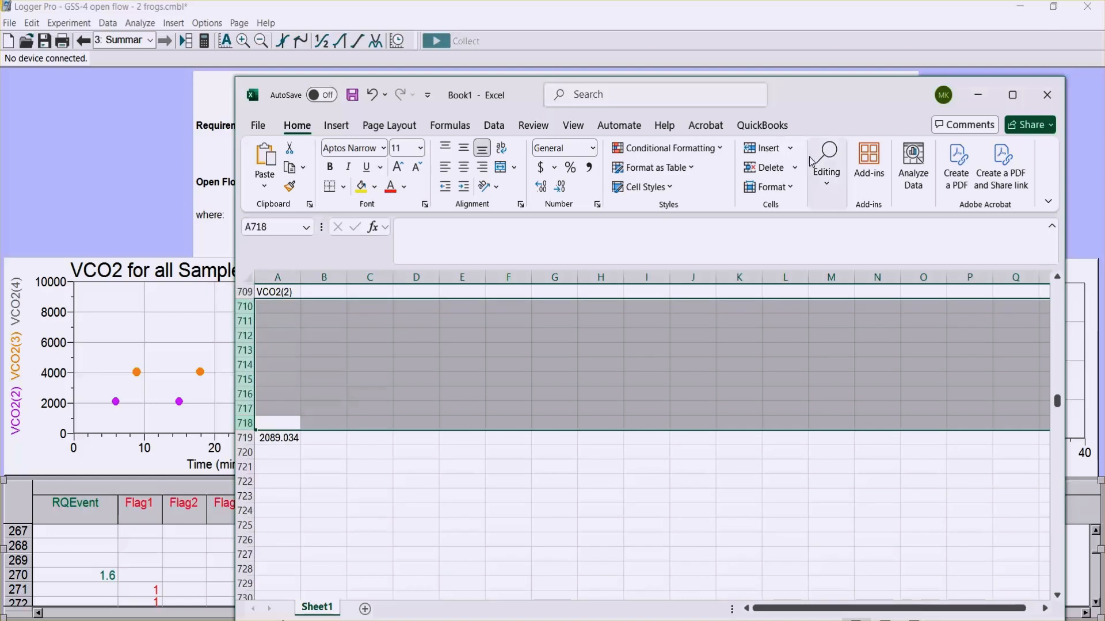
left_click(768, 168)
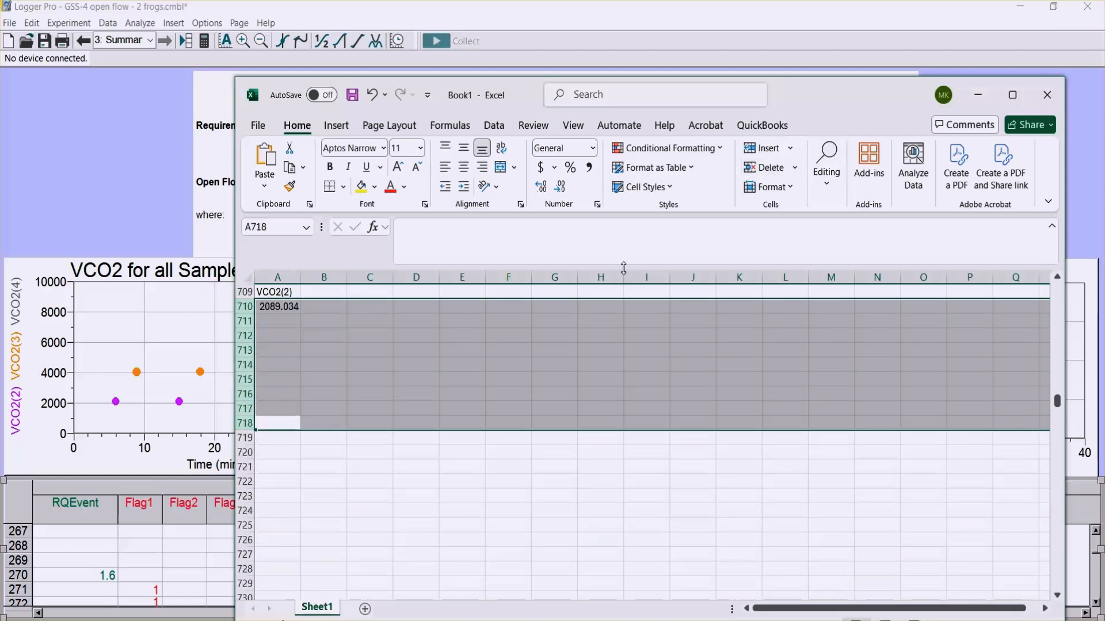
left_click(385, 350)
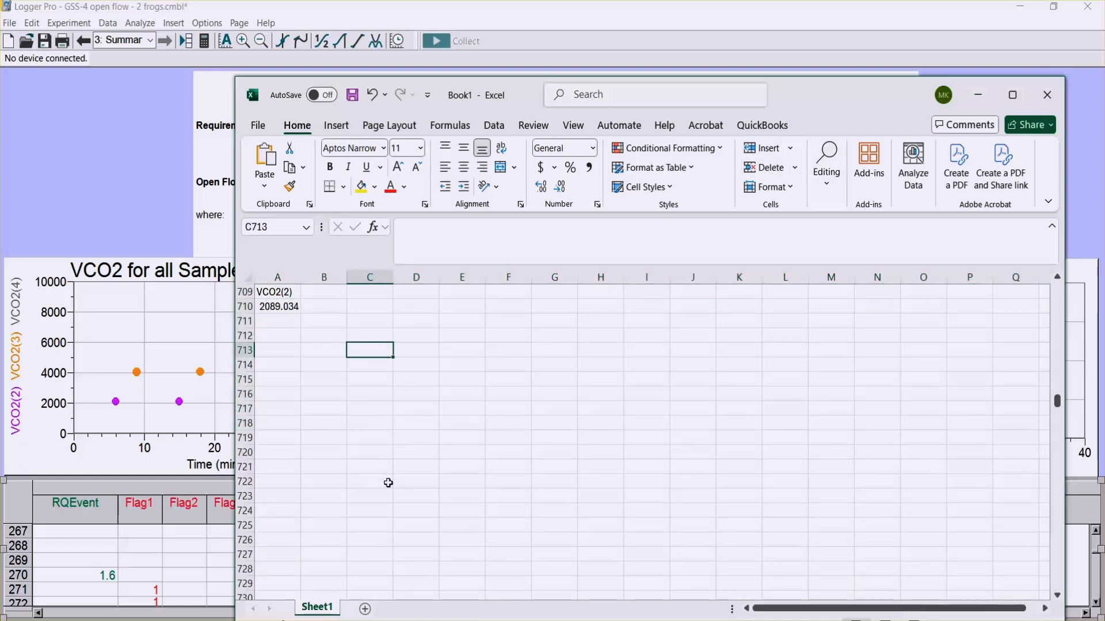
Return to Logger Pro and export the data as CSV, replacing the existing file exported open flow data.csv.
left_click(182, 178)
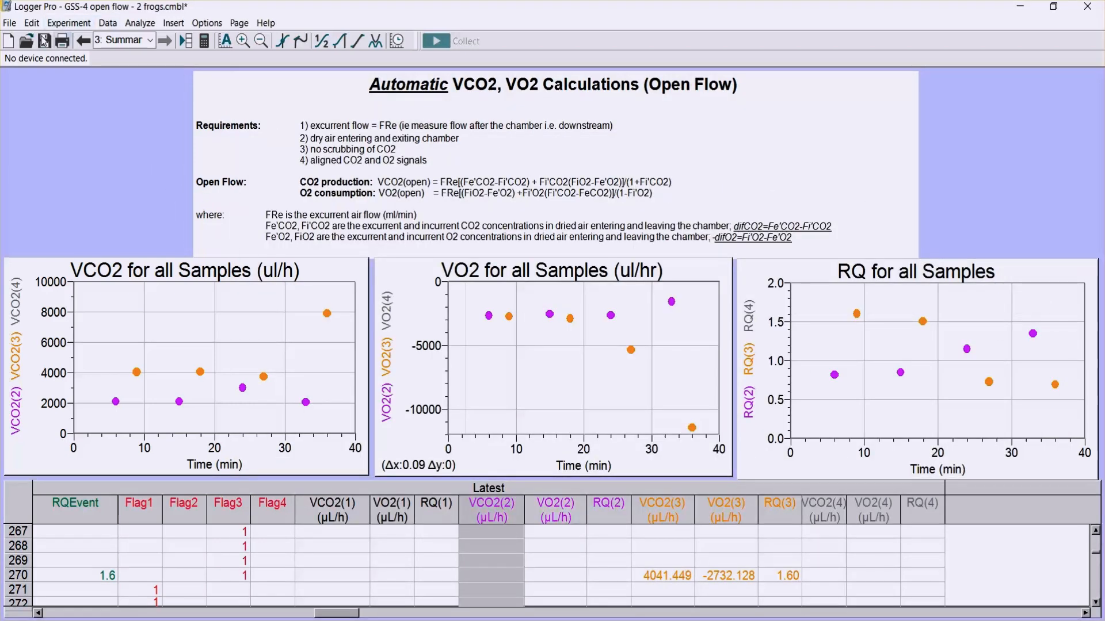
left_click(10, 23)
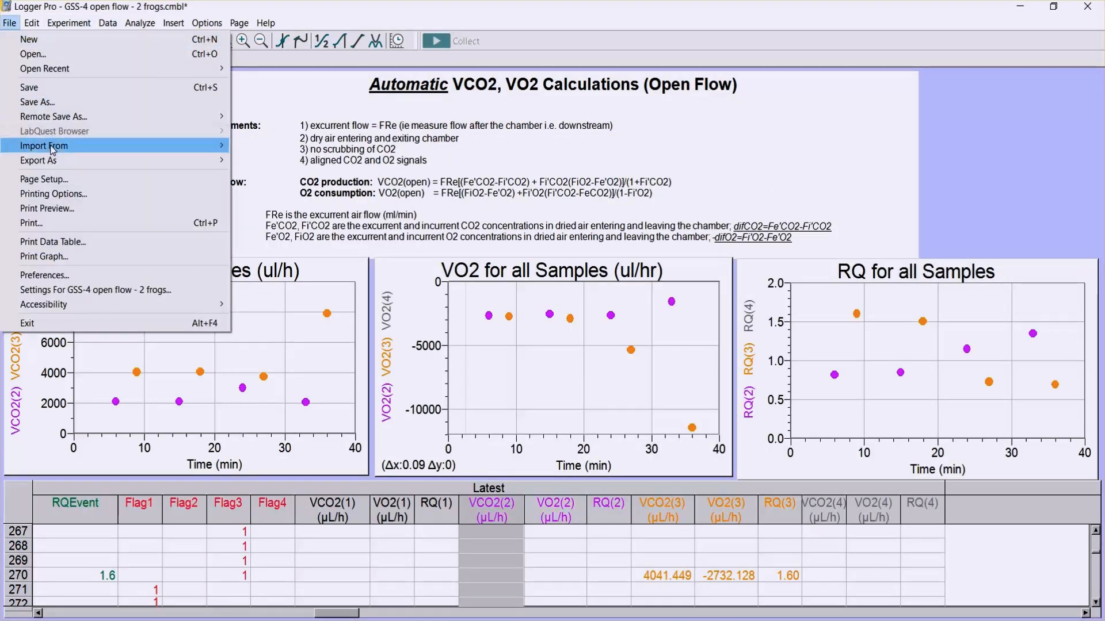
mouse_move(52, 161)
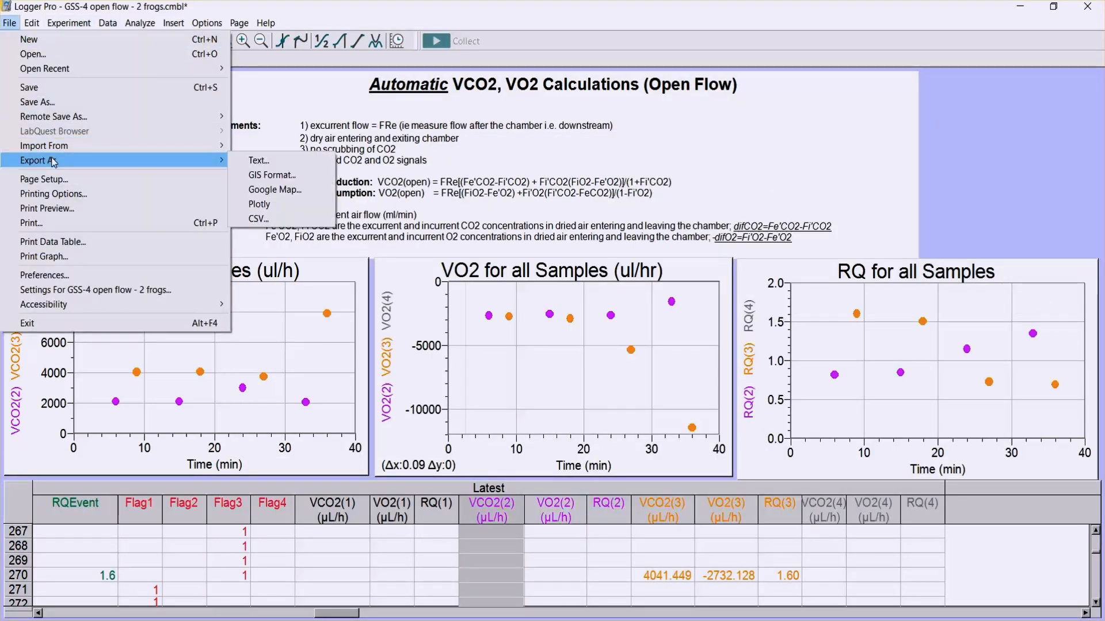
left_click(269, 219)
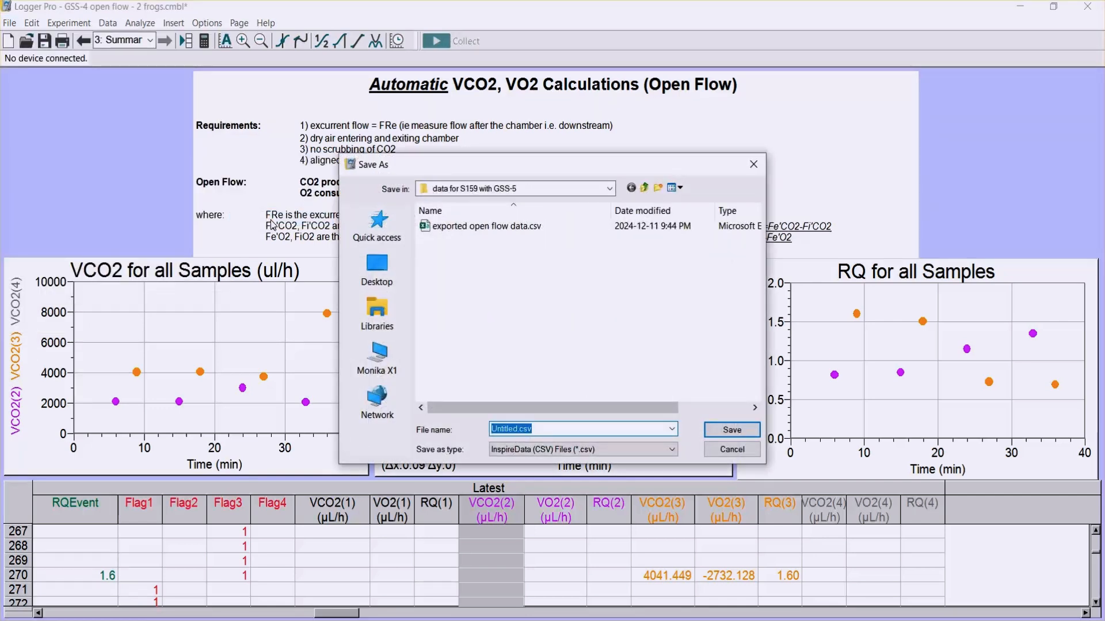
left_click(482, 229)
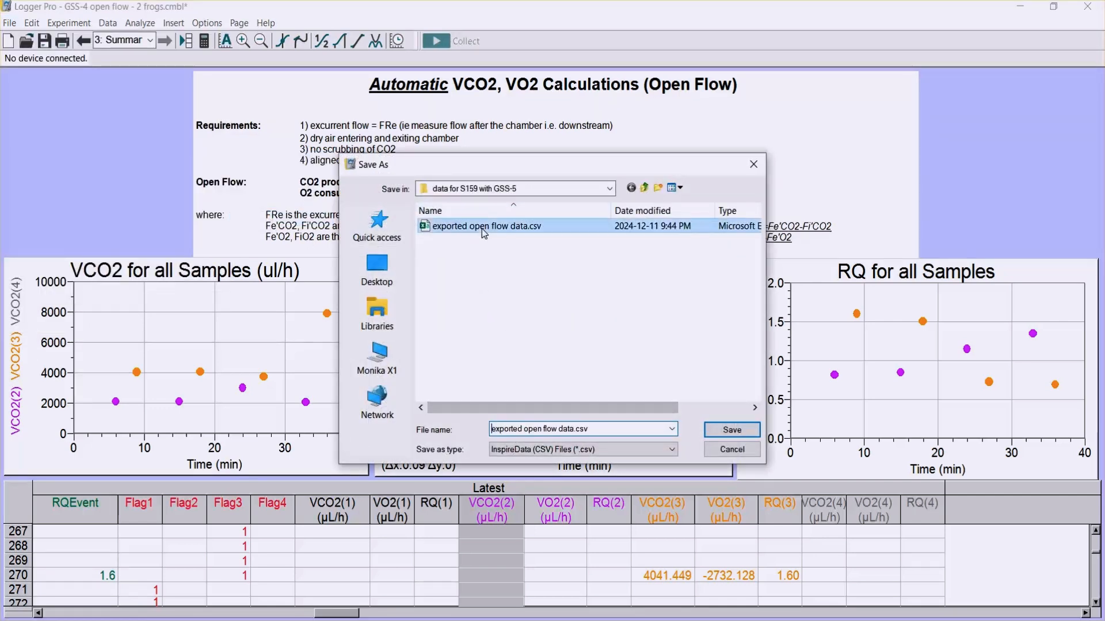
left_click(727, 429)
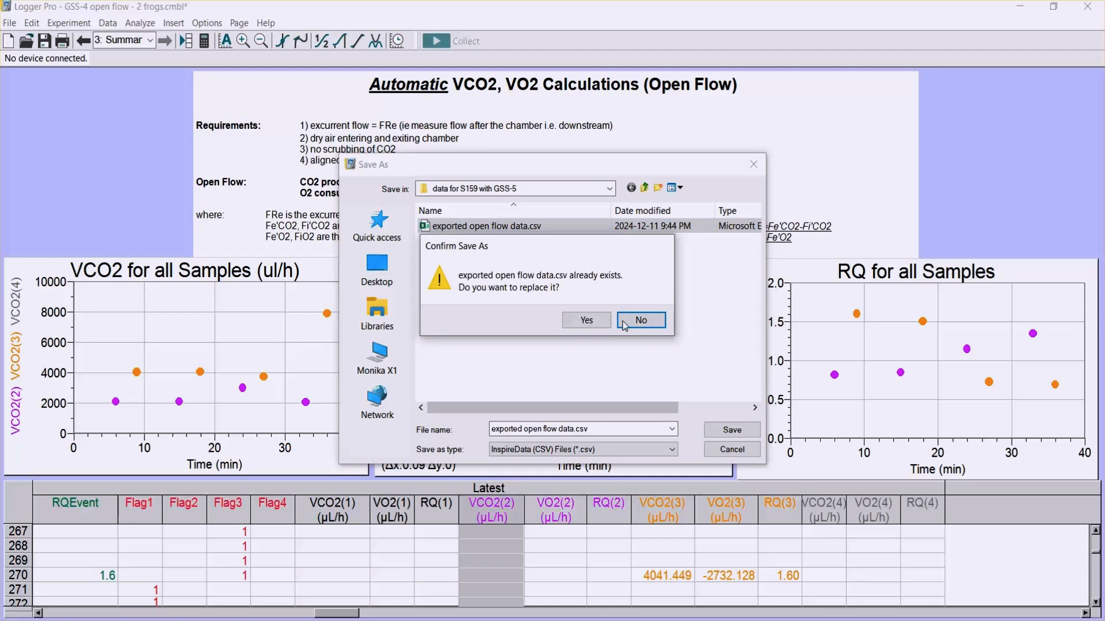
left_click(600, 324)
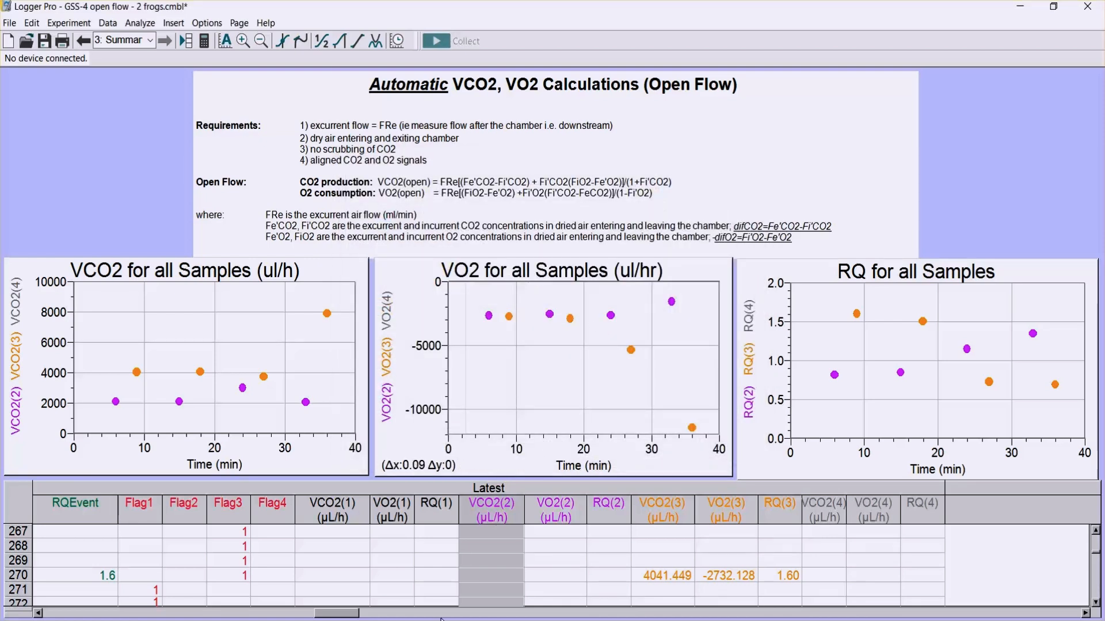
Switch to the data for S159 with GSS-5 folder and open exported open flow data.csv in Excel, accepting the default data conversions.
mouse_move(331, 620)
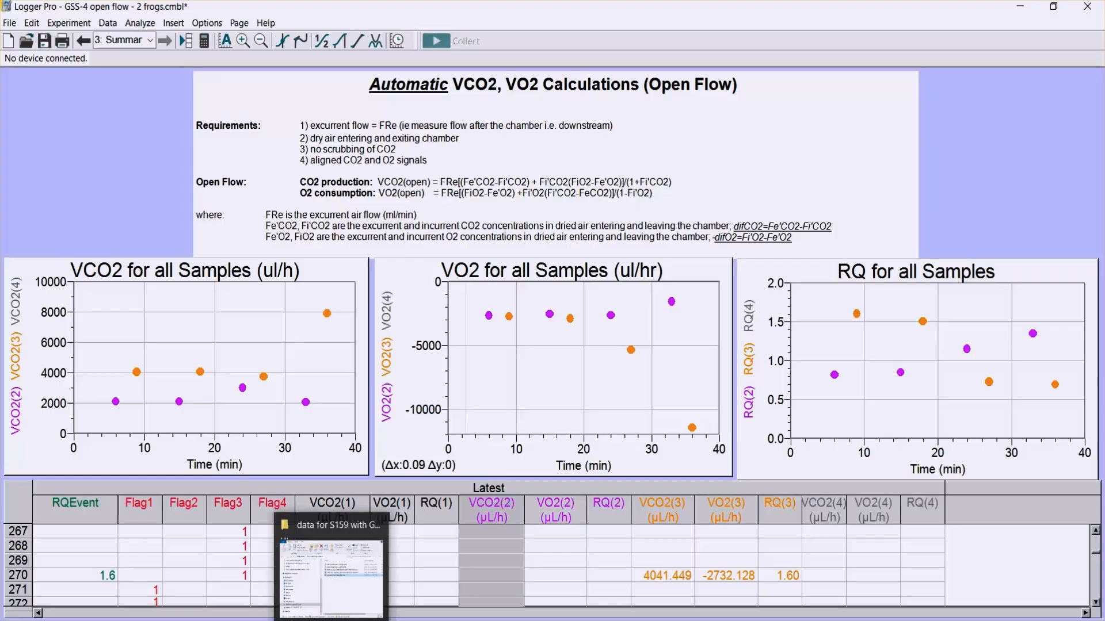
left_click(338, 599)
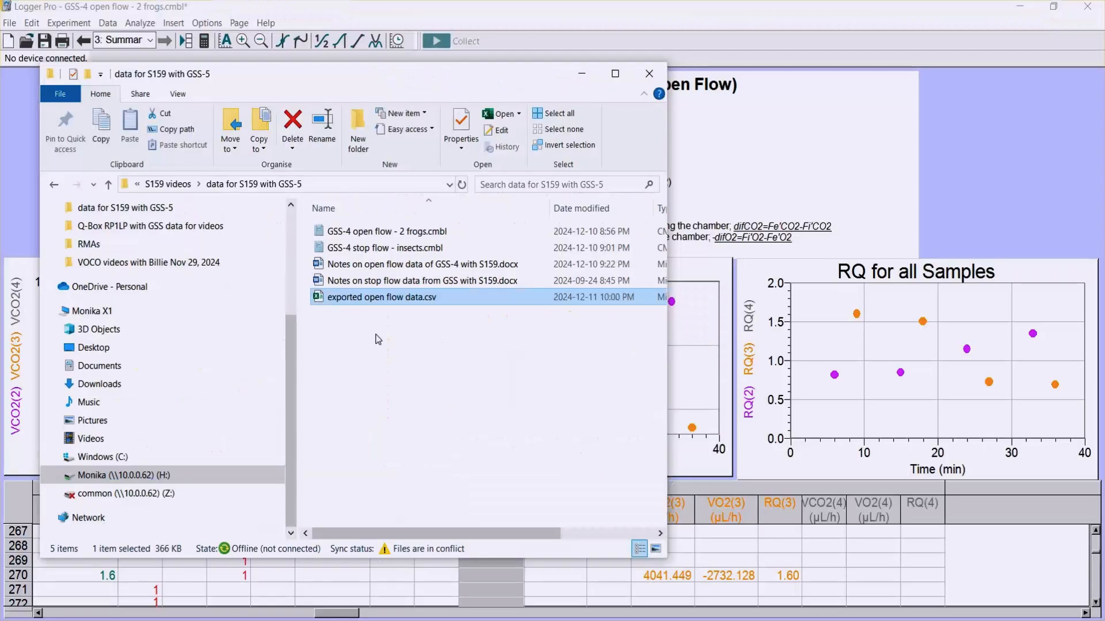
double_click(350, 297)
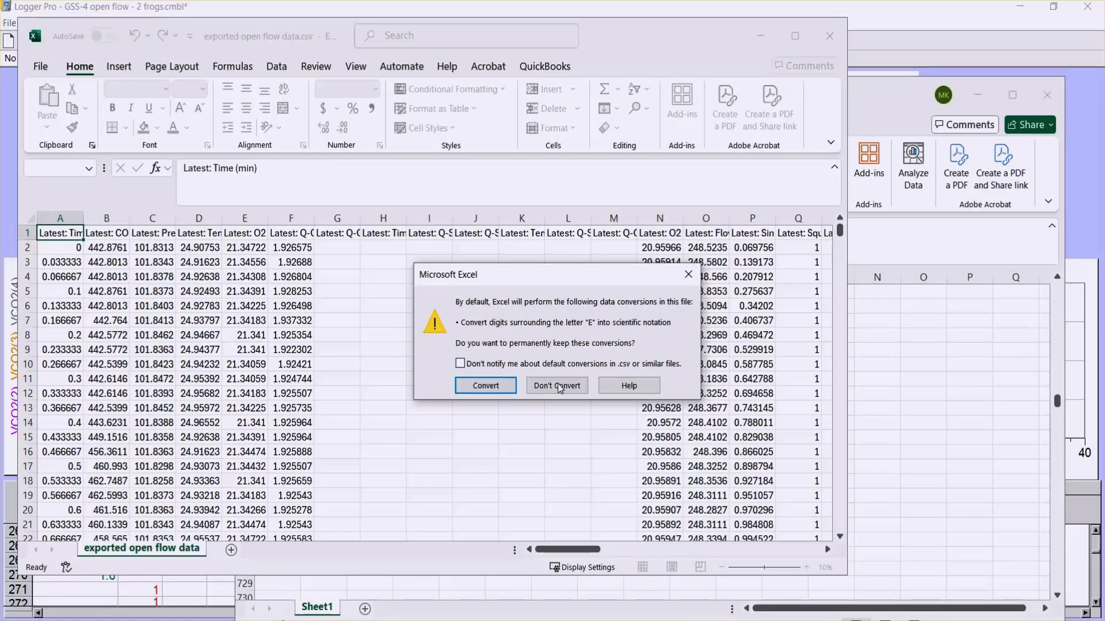
left_click(494, 390)
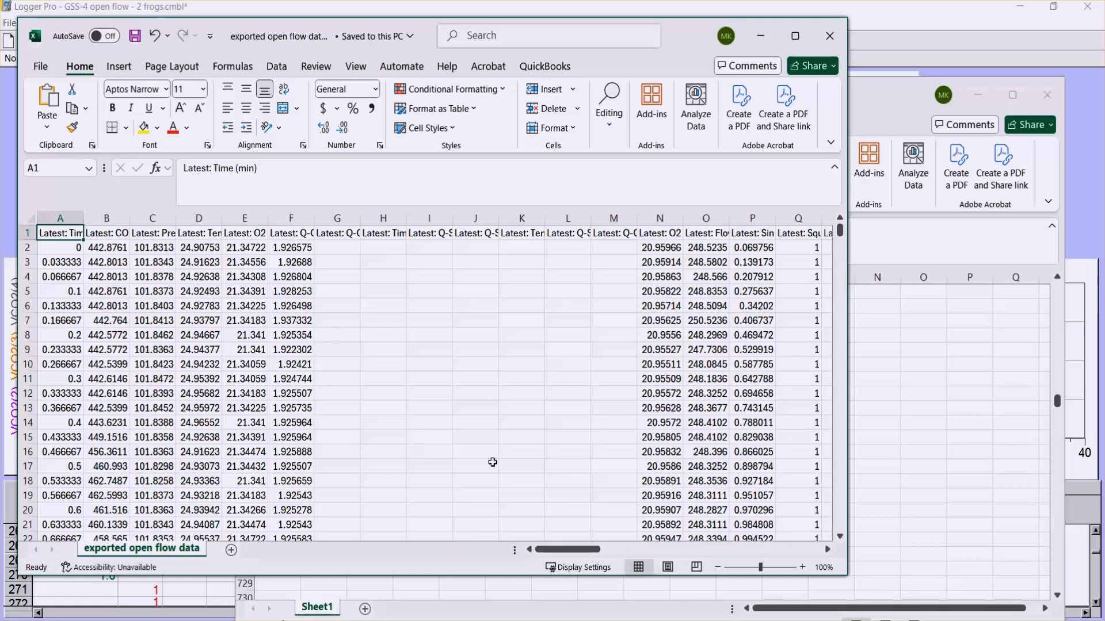
Widen columns BJ through BR to show their headings, and find the first VCO2(2), VO2(2) and RQ(2) results.
left_click_drag(581, 553, 812, 540)
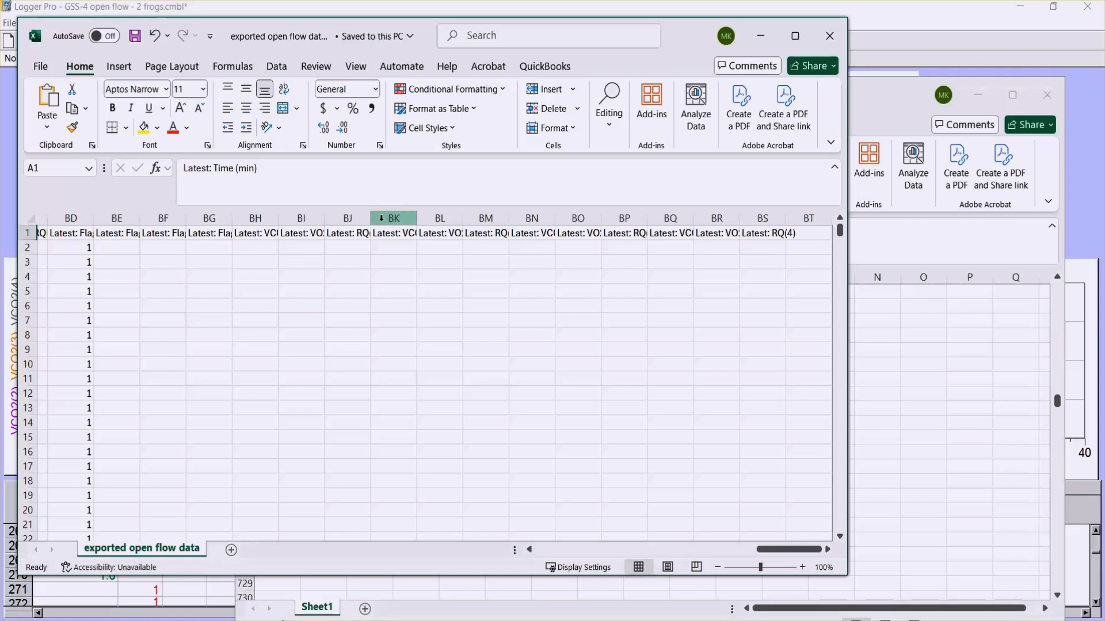
left_click_drag(347, 219, 730, 218)
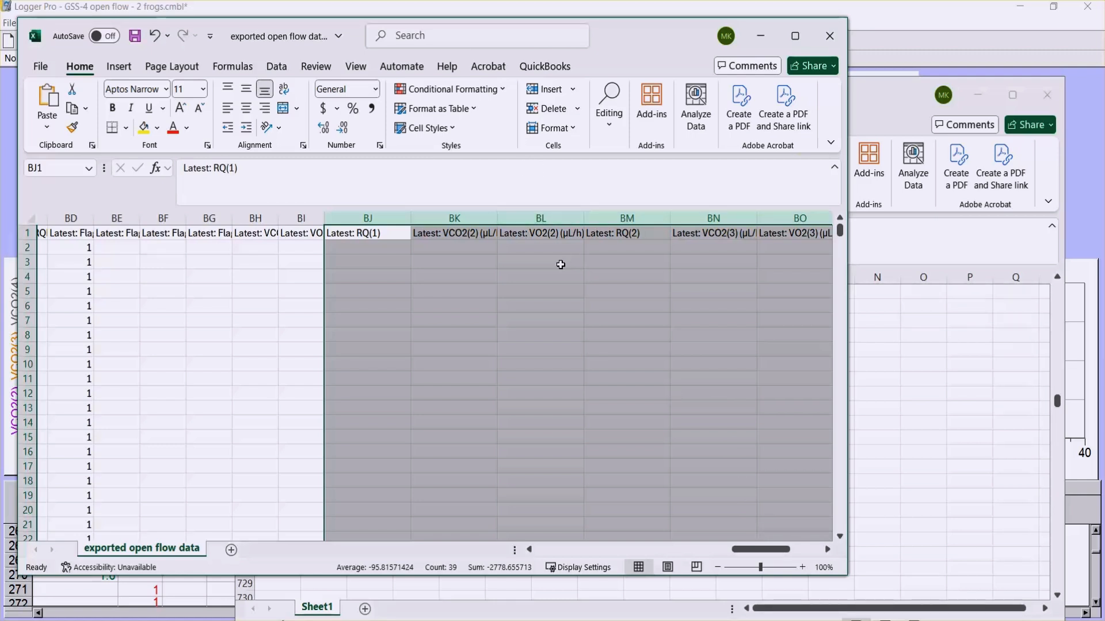
scroll(843, 518, "down", 7)
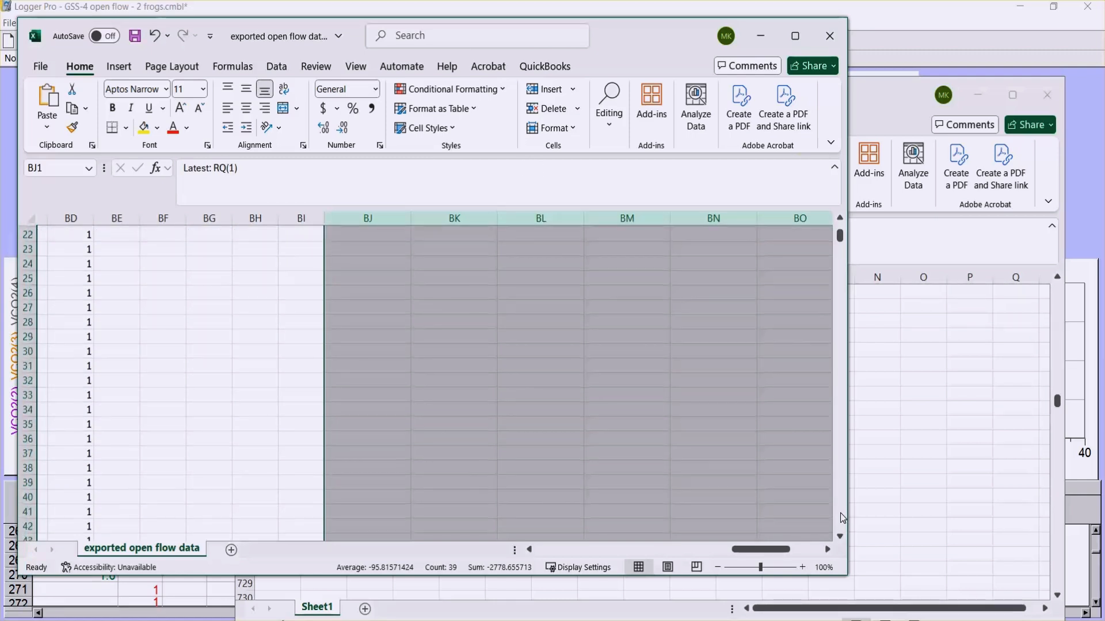
scroll(844, 518, "down", 20)
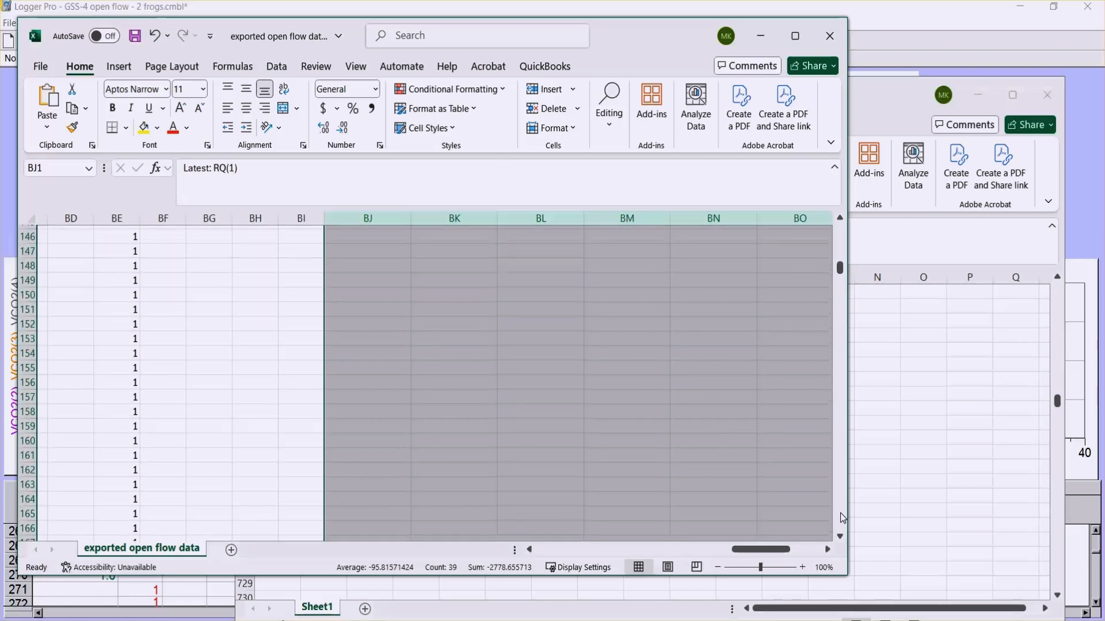
scroll(844, 518, "down", 8)
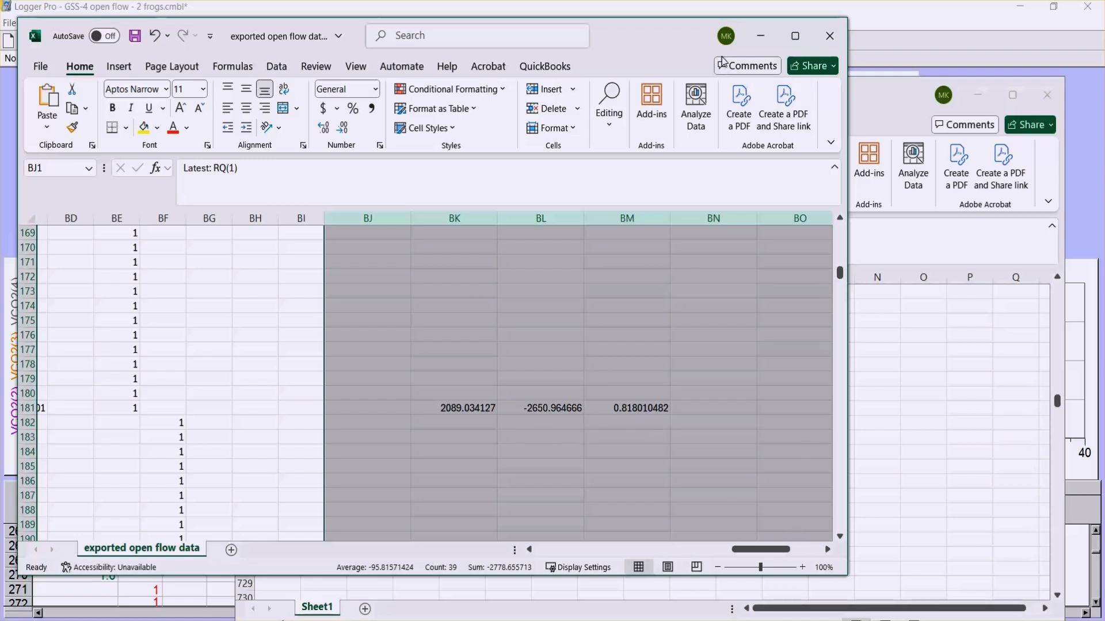
Minimize both Excel workbooks and the folder window, return to Logger Pro and show the Raw Data page.
left_click(760, 35)
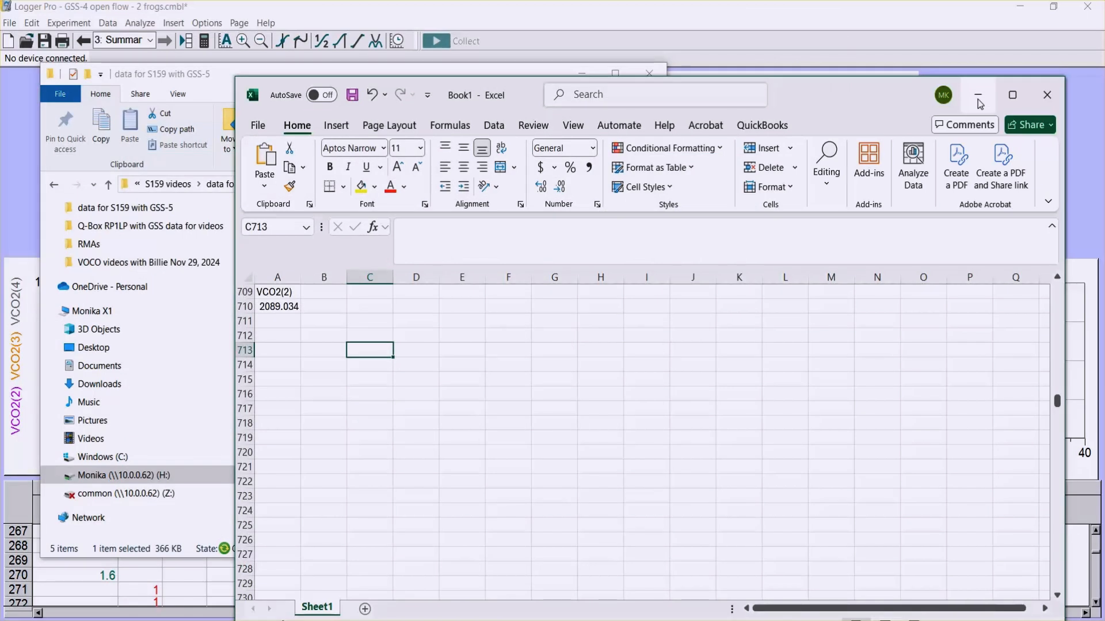
left_click(978, 97)
left_click(580, 74)
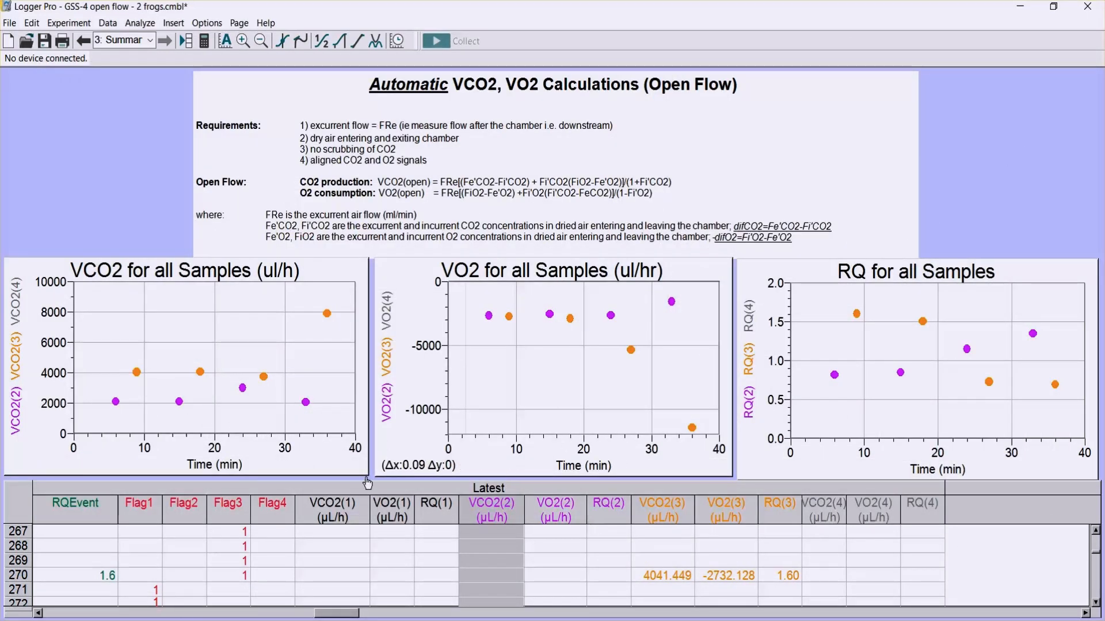
left_click(149, 40)
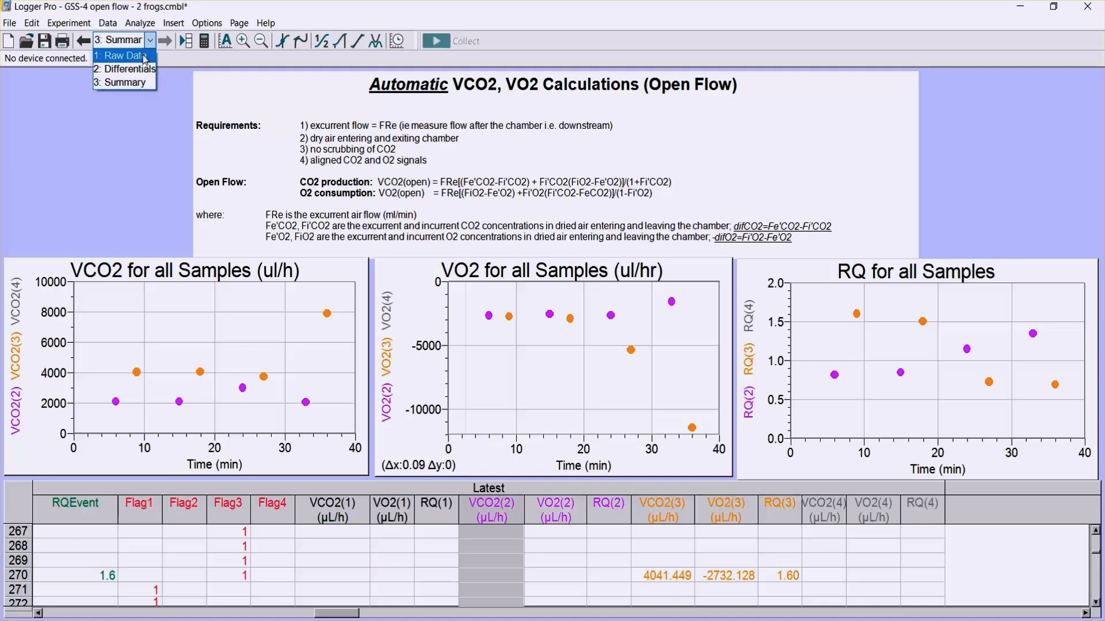
left_click(145, 57)
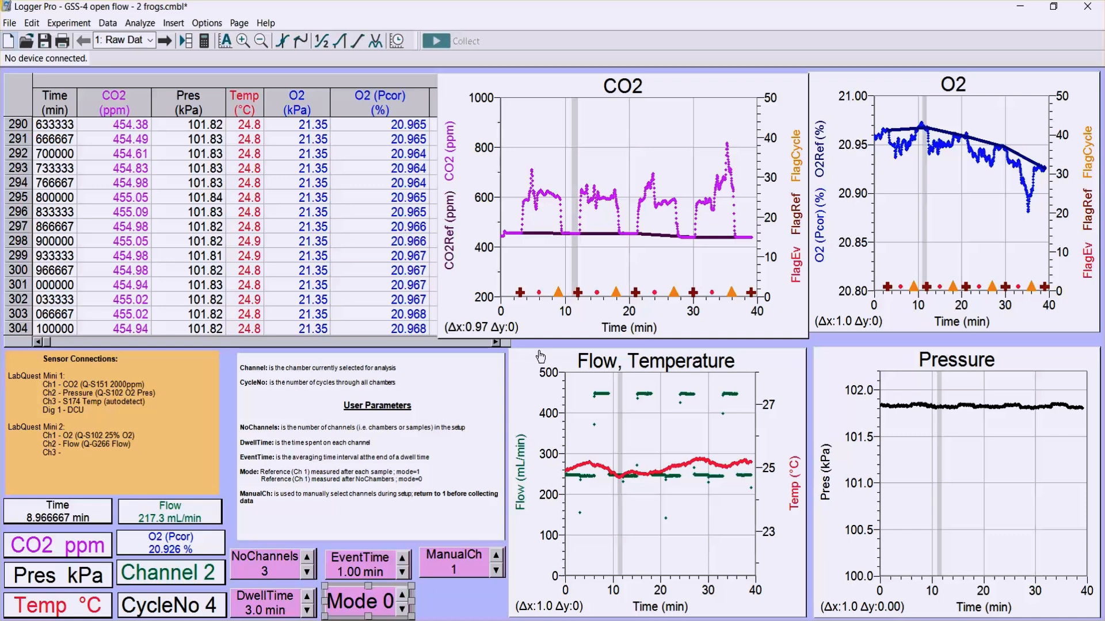
left_click(9, 24)
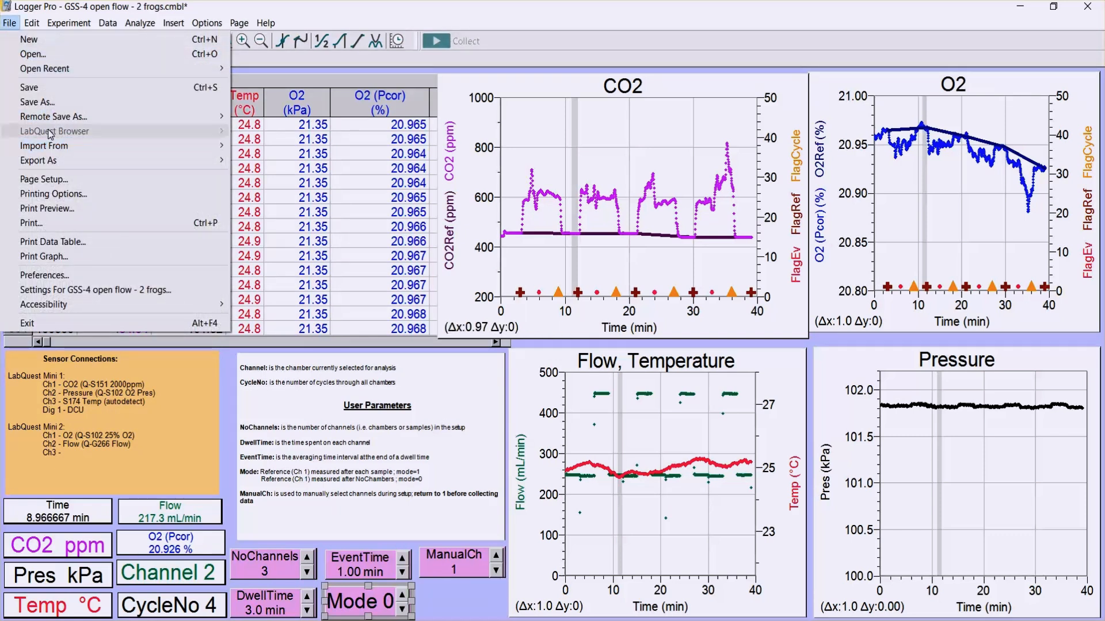
left_click(47, 107)
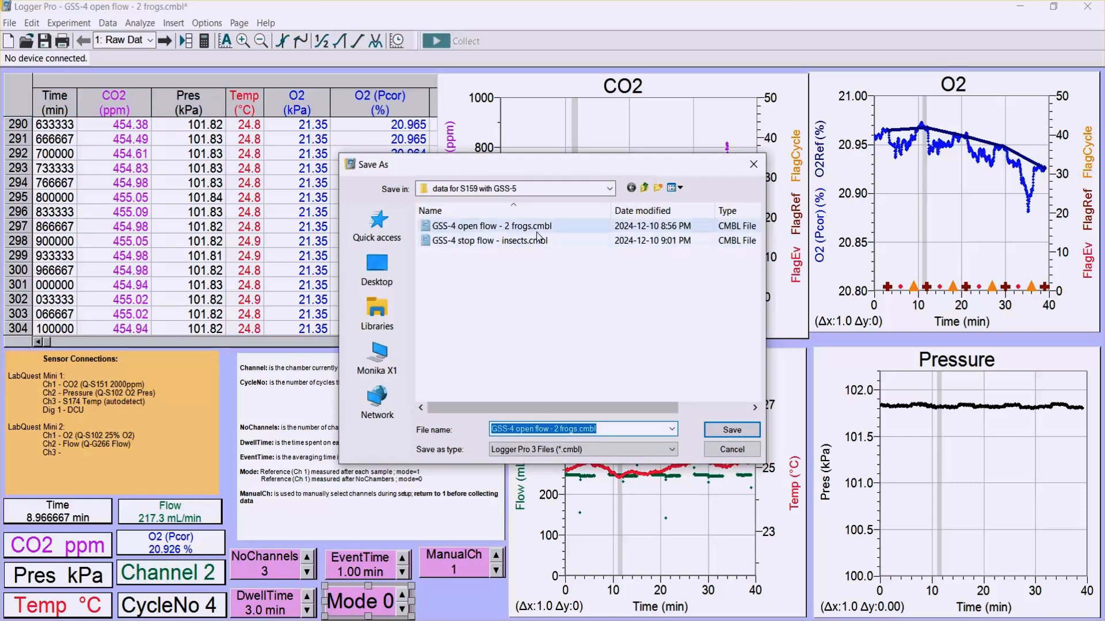
left_click(732, 451)
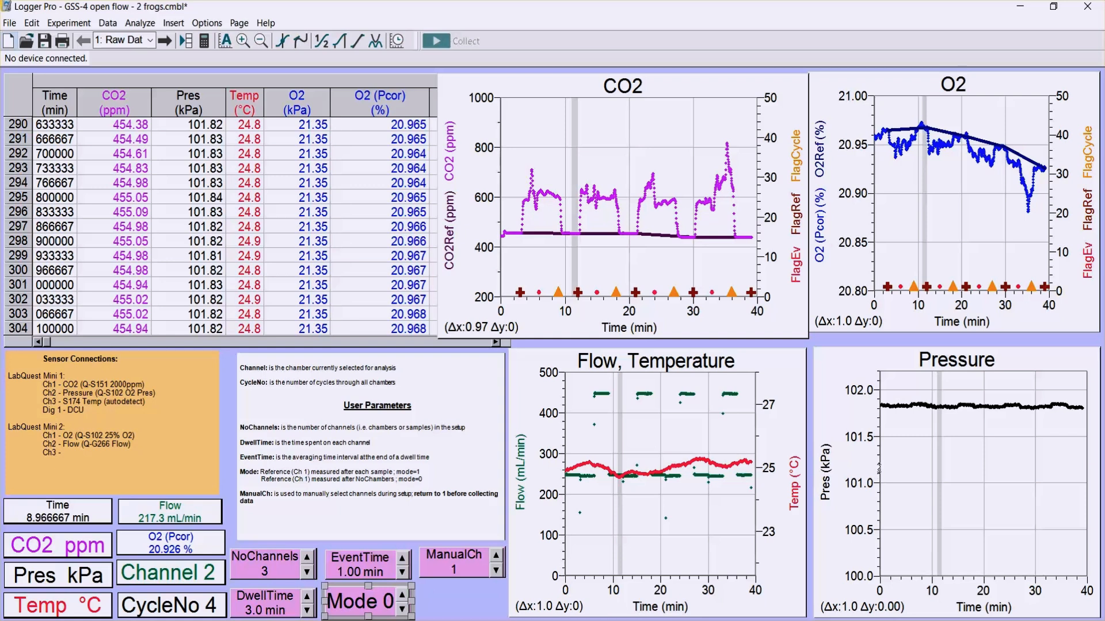
Review the Summary page with the VCO2, VO2 and RQ graphs, and return to the Raw Data page.
left_click(150, 40)
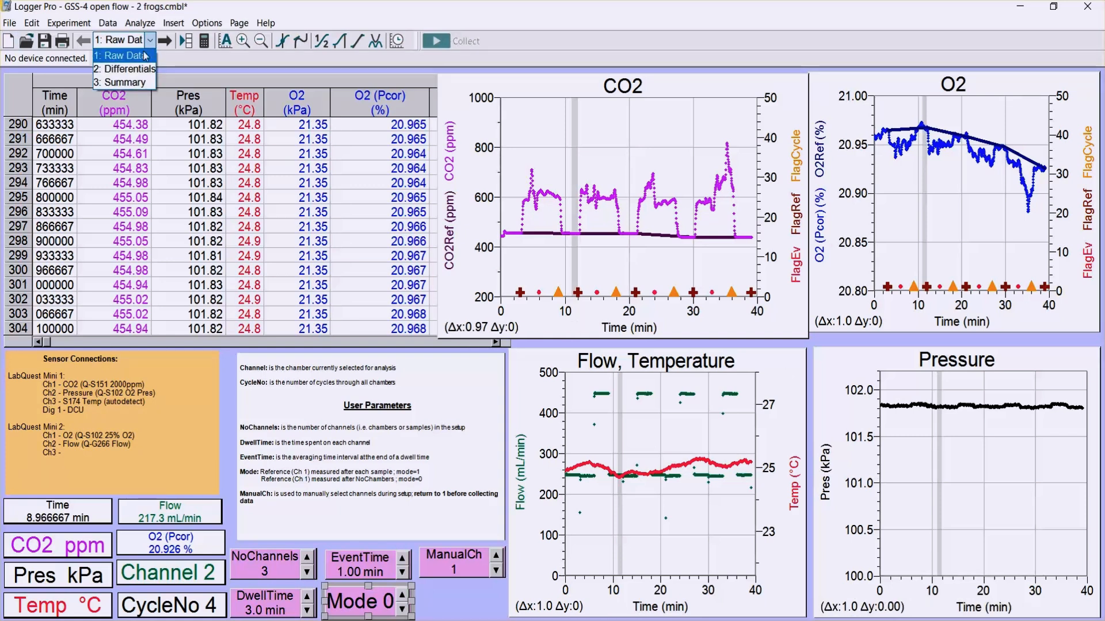
left_click(138, 82)
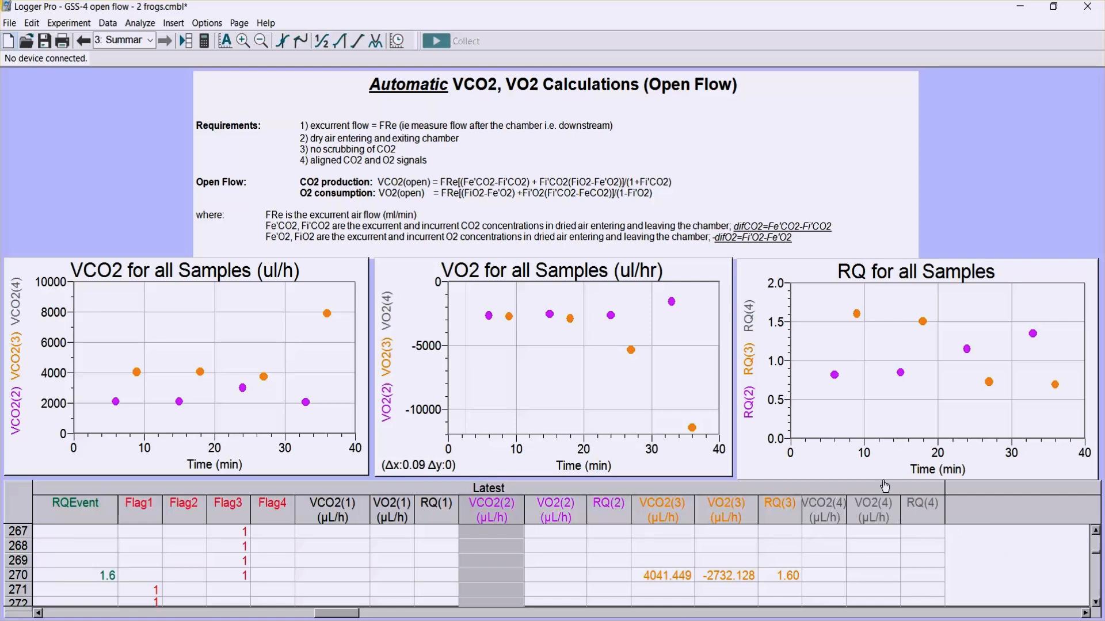
left_click(151, 40)
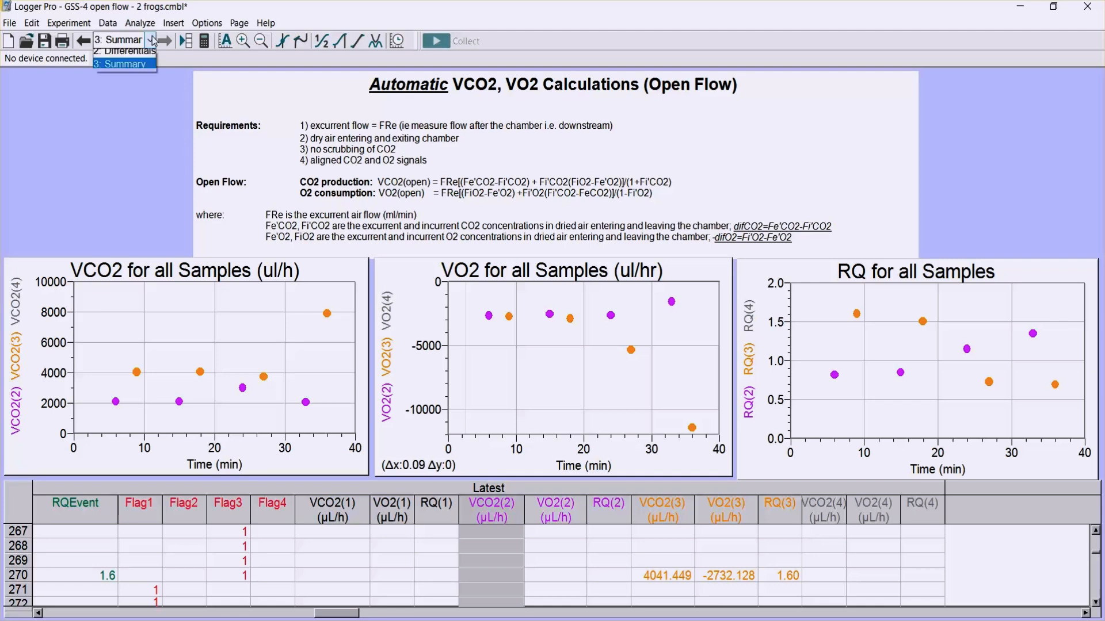
left_click(118, 50)
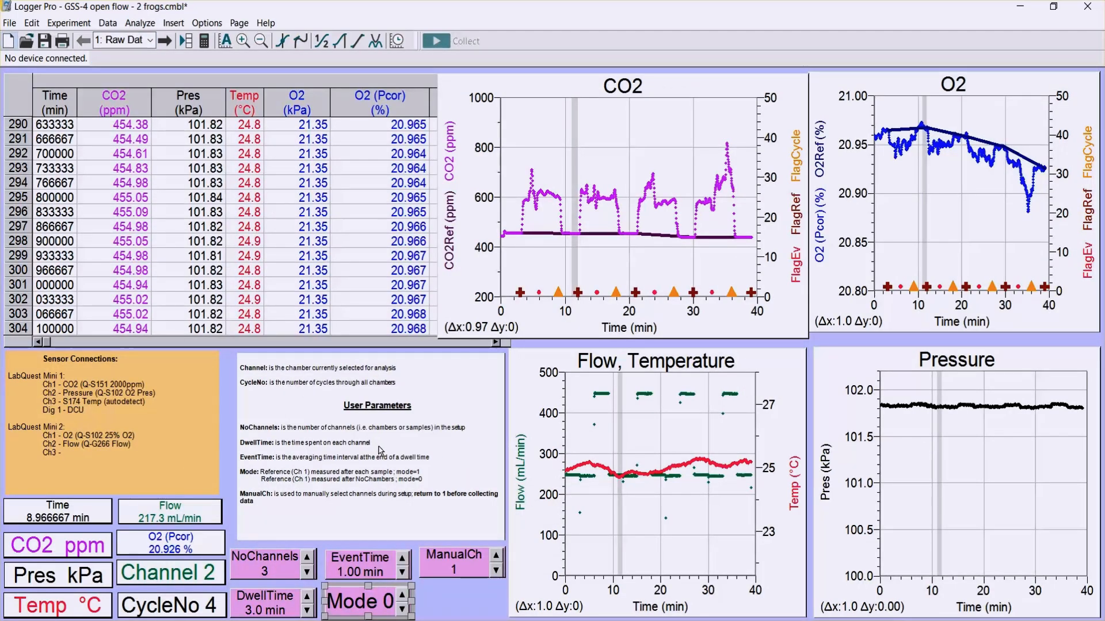